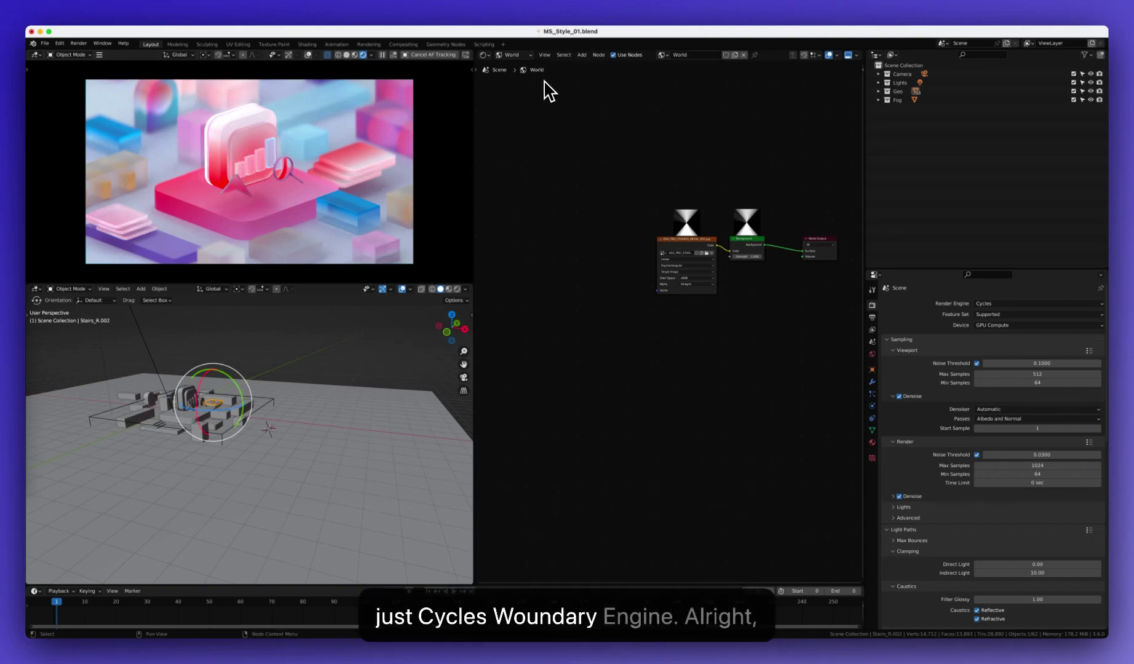
# - Switch the Shader Editor's shader type from World to Object to show Pink Glass material nodes
pyautogui.click(512, 55)
pyautogui.click(512, 65)
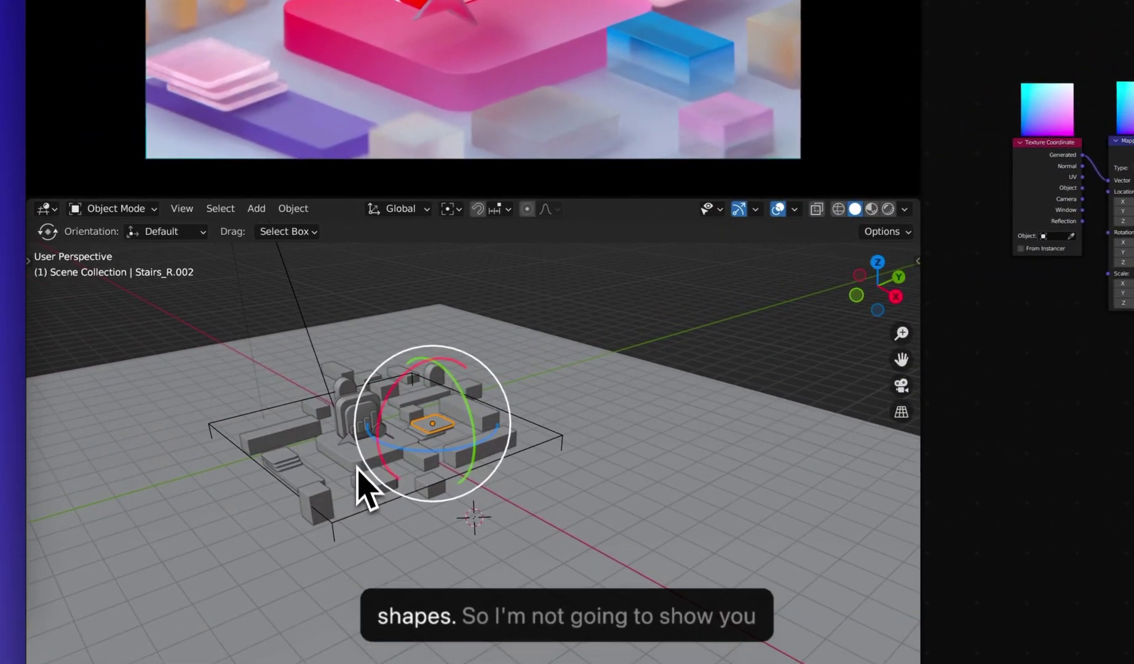
# - Select the rounded icon base slab to show its Main Cube material, then inspect it
pyautogui.moveTo(195, 425); pyautogui.dragTo(198, 411, button='middle')
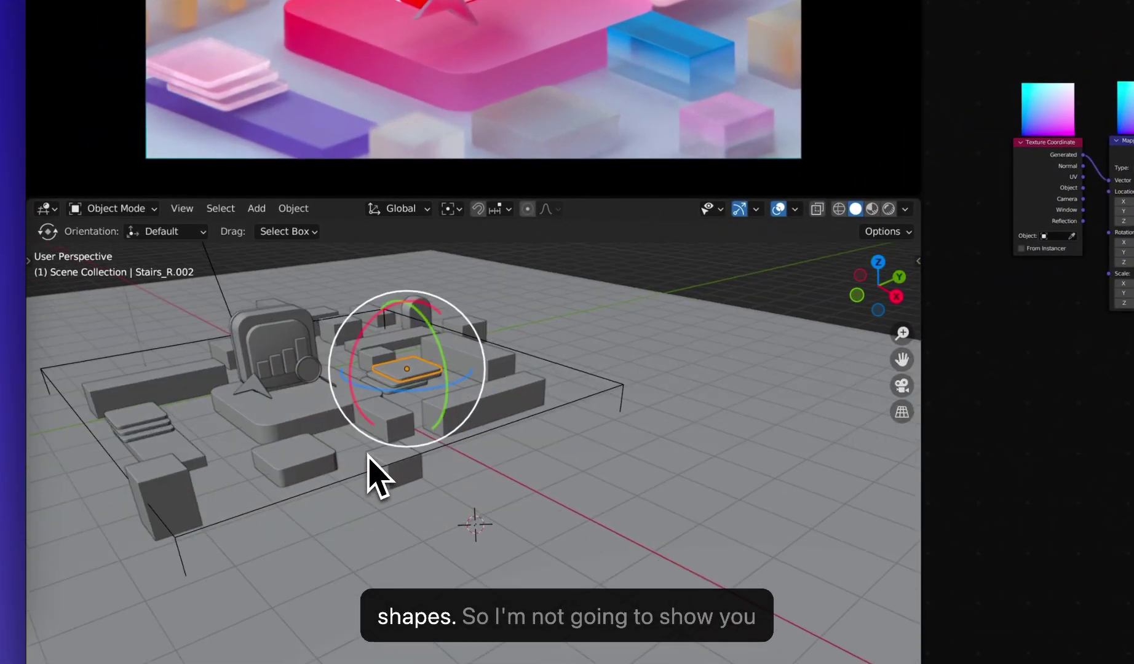
pyautogui.moveTo(368, 455); pyautogui.dragTo(488, 494, button='middle')
pyautogui.click(483, 492)
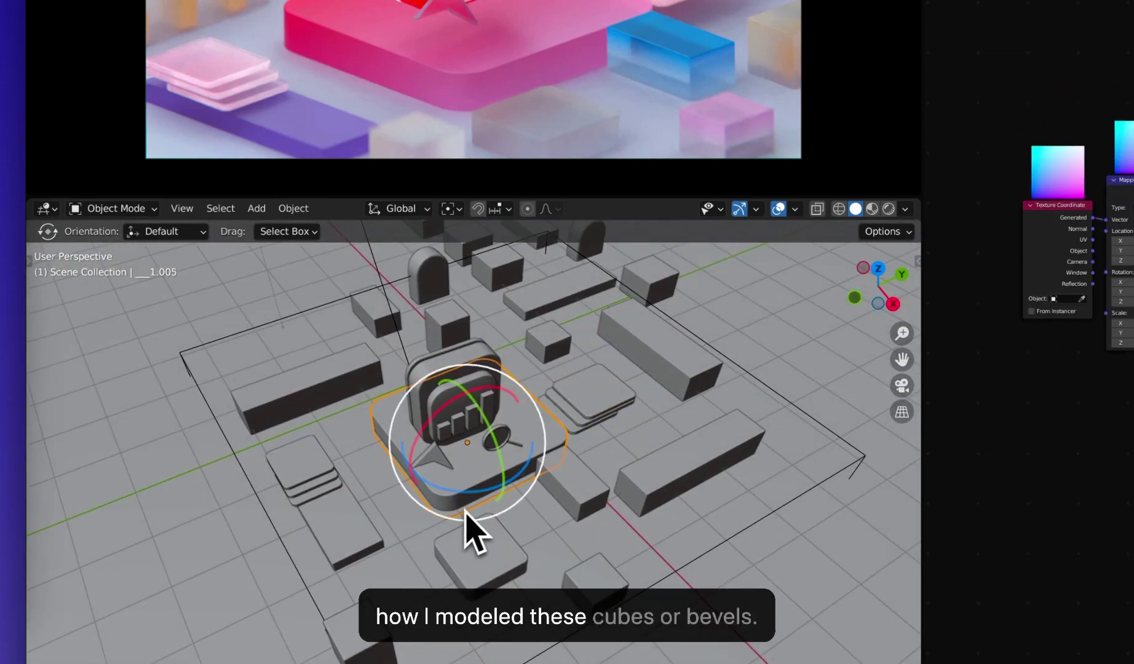
pyautogui.scroll(5, 439, 522)
pyautogui.moveTo(477, 460); pyautogui.dragTo(493, 415, button='middle')
pyautogui.moveTo(573, 386); pyautogui.dragTo(561, 401, button='middle')
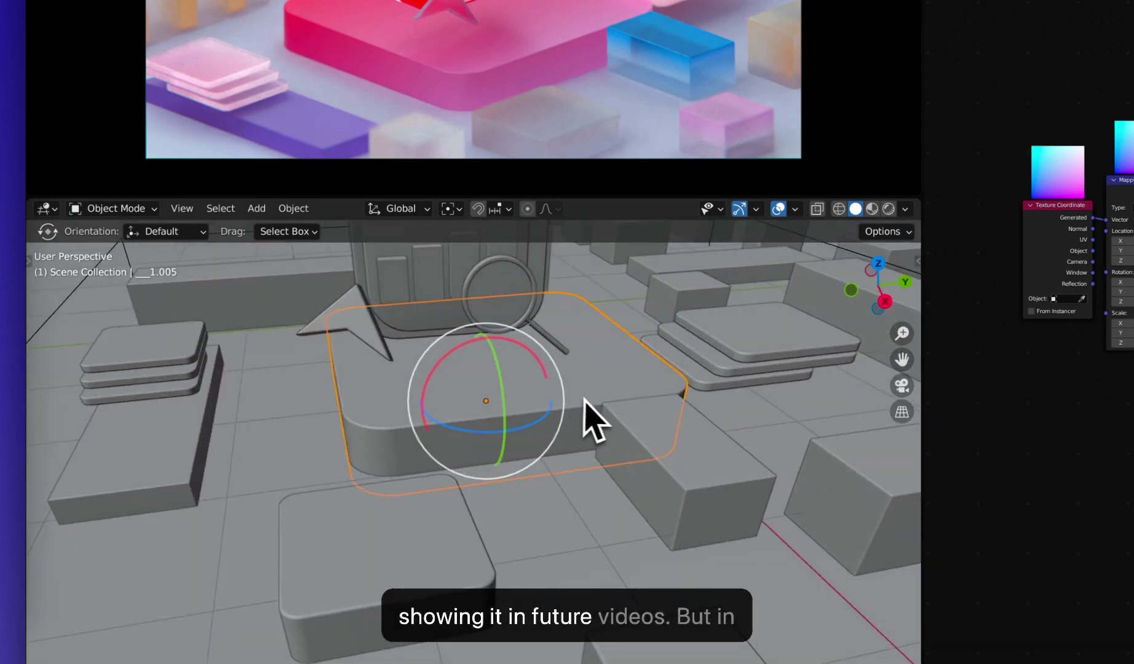
pyautogui.scroll(-5, 599, 399)
pyautogui.scroll(3, 560, 397)
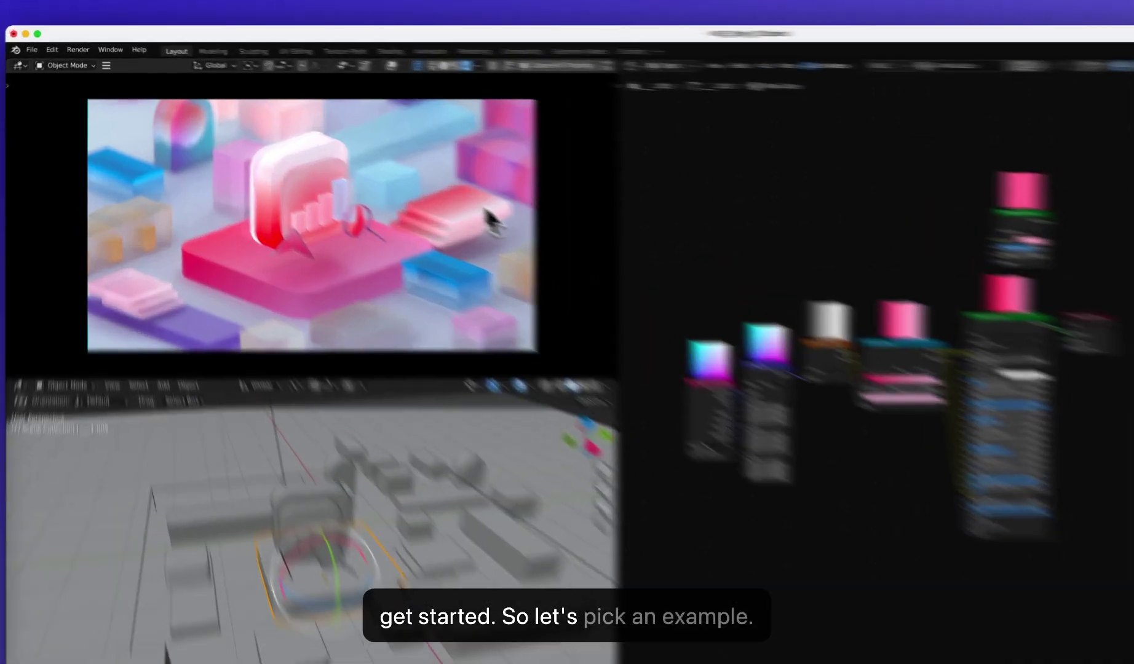
# - Select the pink stair object Stairs_R.002 and pan to its Principled BSDF and Material Output
pyautogui.click(353, 164)
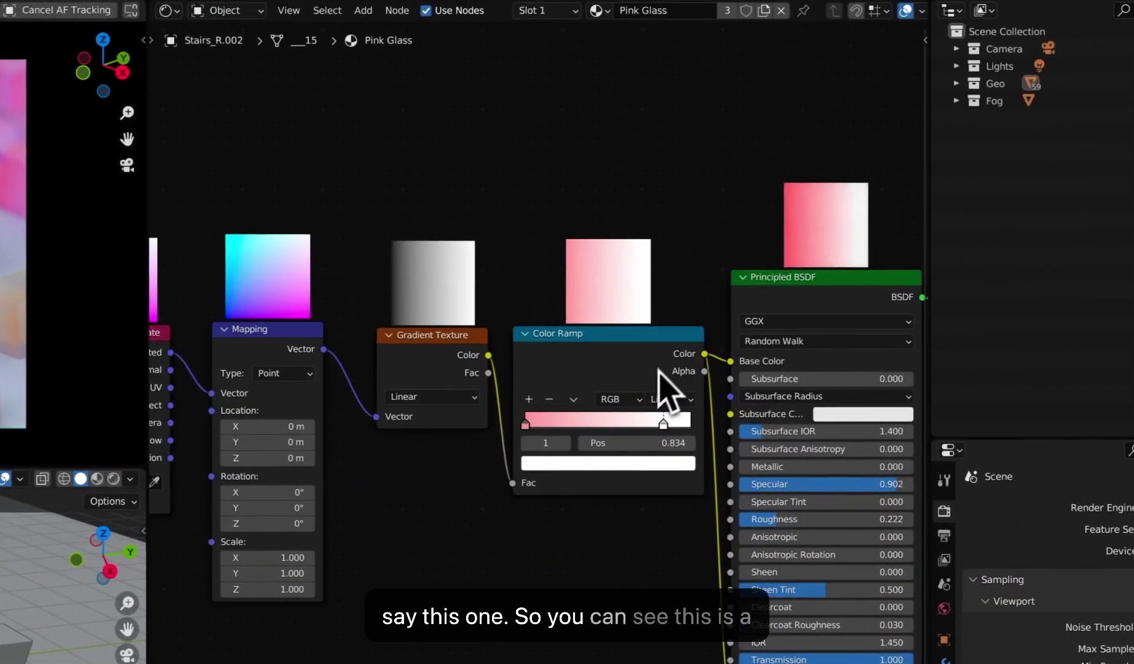
pyautogui.moveTo(659, 369); pyautogui.dragTo(678, 349, button='middle')
pyautogui.moveTo(704, 283); pyautogui.dragTo(312, 339, button='middle')
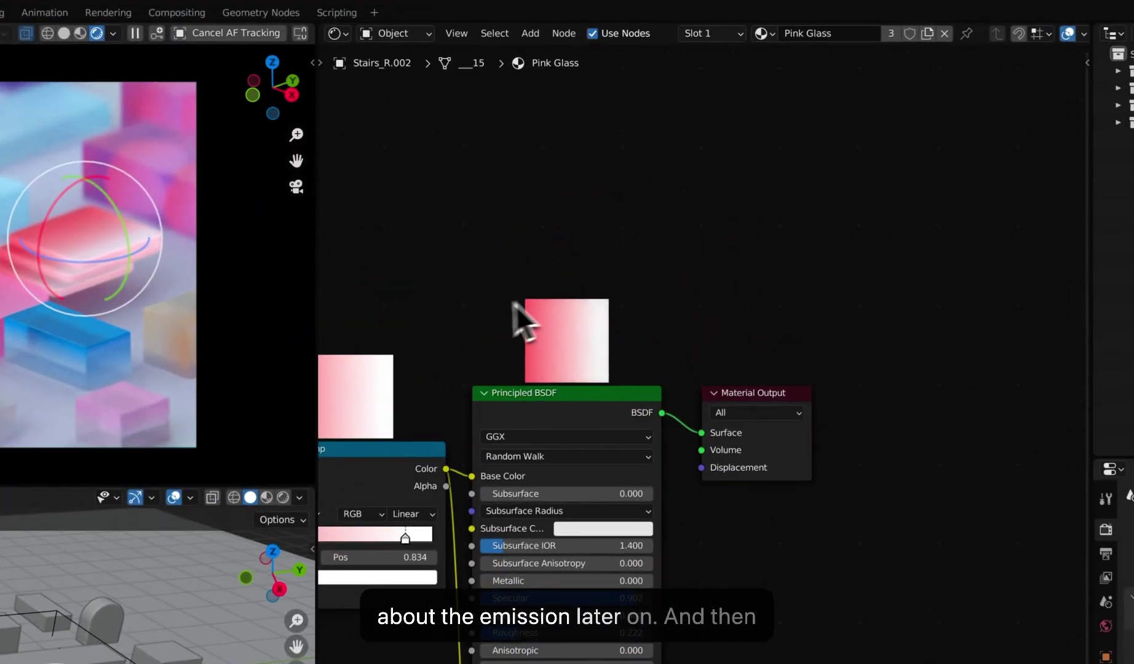
# - Pan the node editor to show Texture Coordinate, Mapping, Gradient Texture and Color Ramp nodes
pyautogui.moveTo(579, 198); pyautogui.dragTo(729, 177, button='middle')
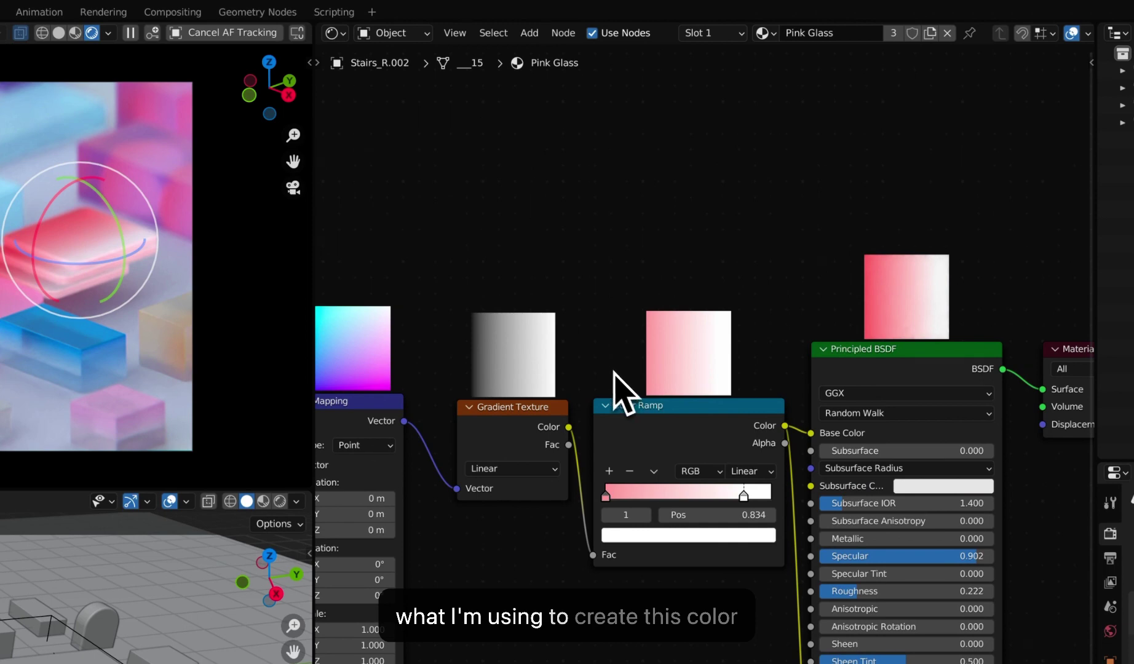
pyautogui.moveTo(613, 371); pyautogui.dragTo(684, 327, button='middle')
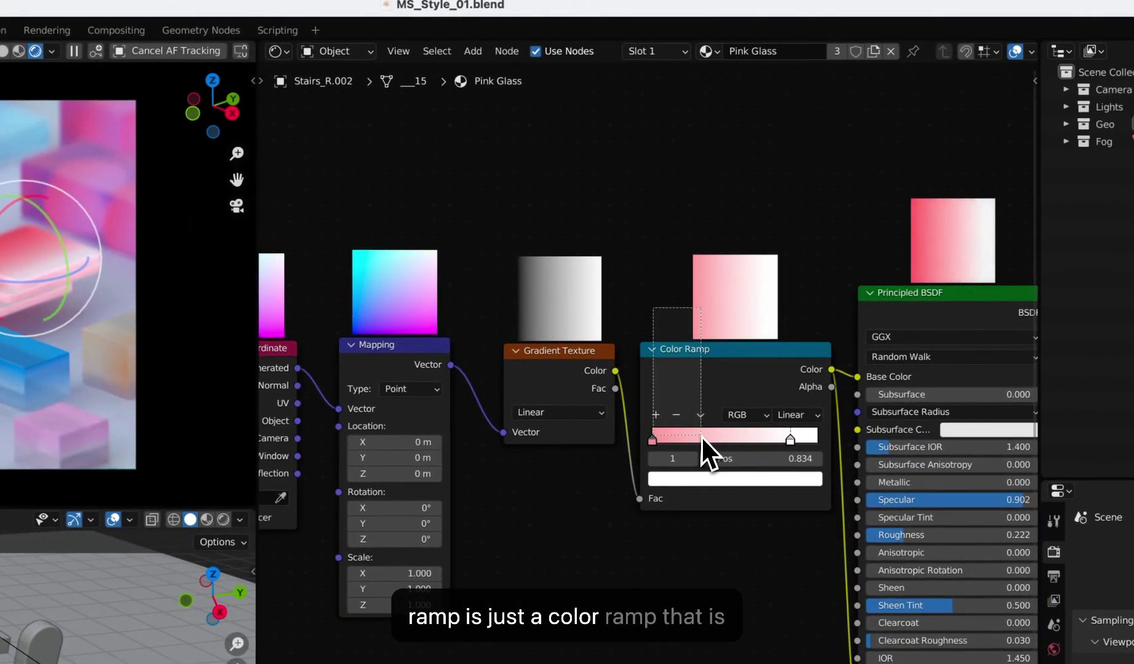
pyautogui.click(696, 427)
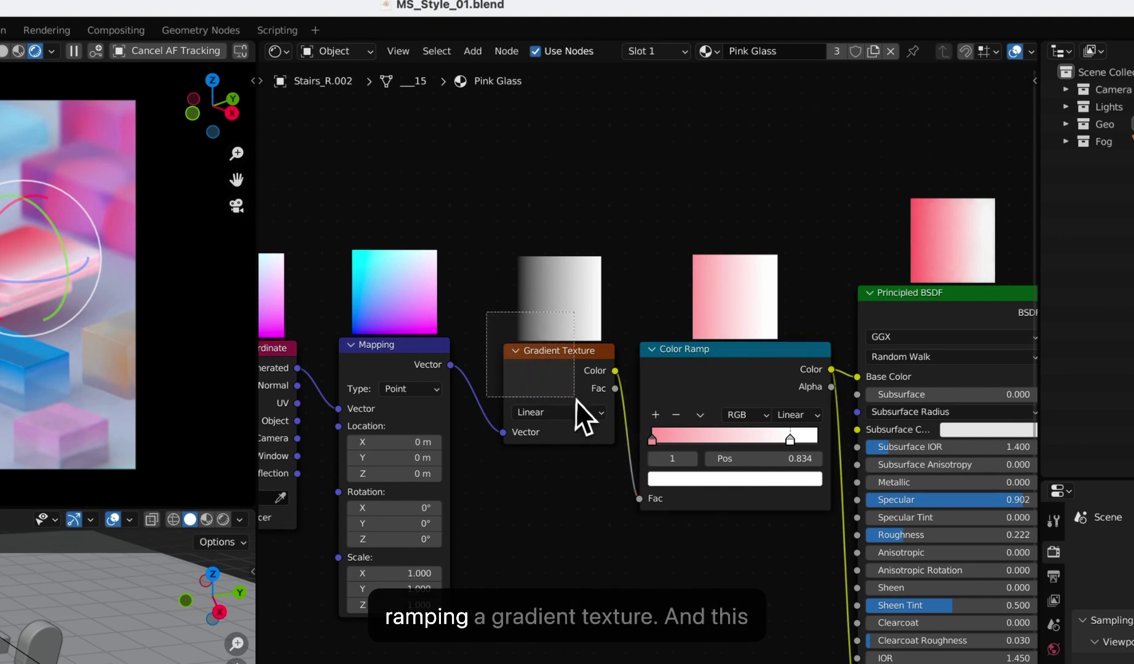
pyautogui.moveTo(576, 400); pyautogui.dragTo(539, 406)
pyautogui.moveTo(431, 246); pyautogui.dragTo(642, 211, button='middle')
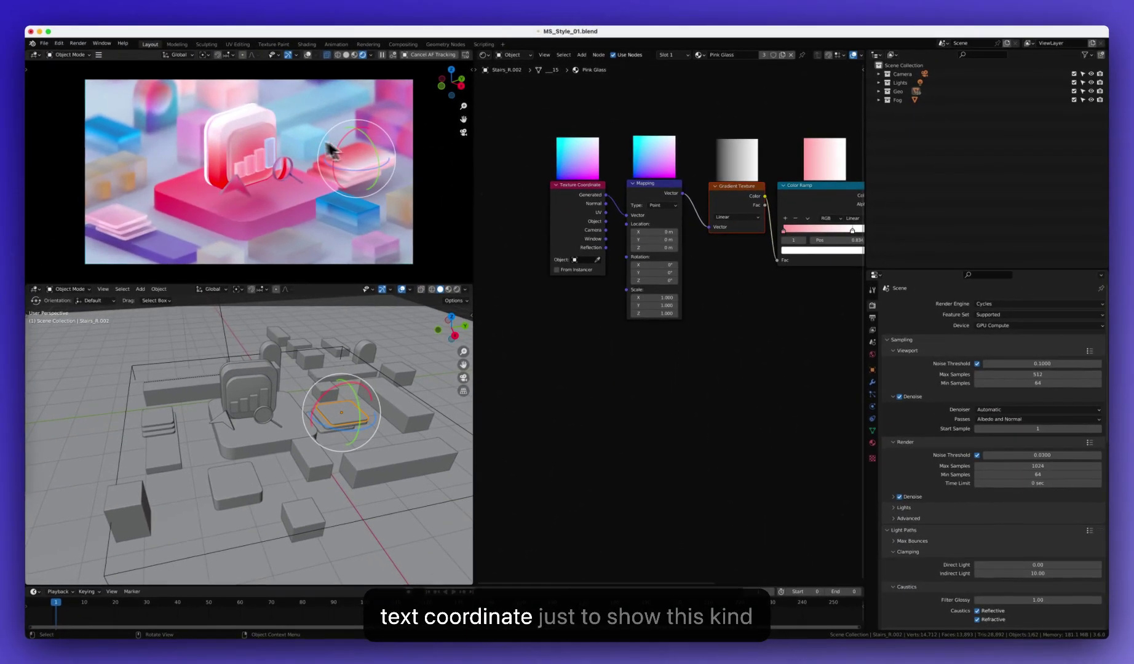
pyautogui.scroll(-1, 333, 149)
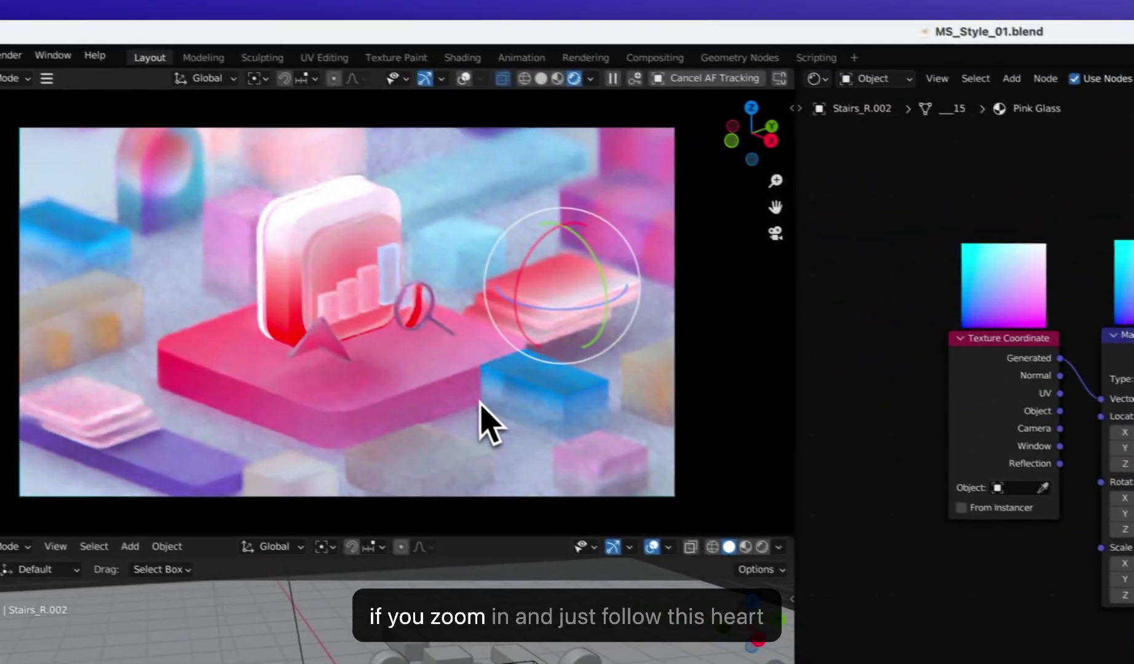
# - Draw a render region around the pink stairs and test 90° Mapping rotations, ending at 0°
pyautogui.press('super+b')
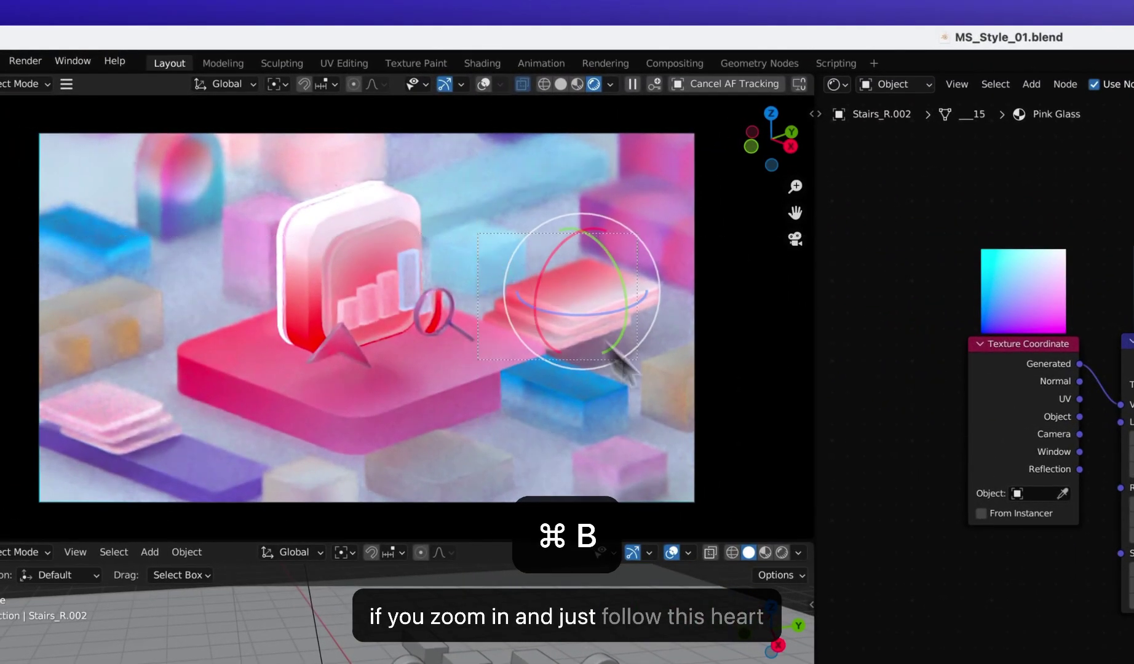
pyautogui.moveTo(637, 359); pyautogui.dragTo(676, 361)
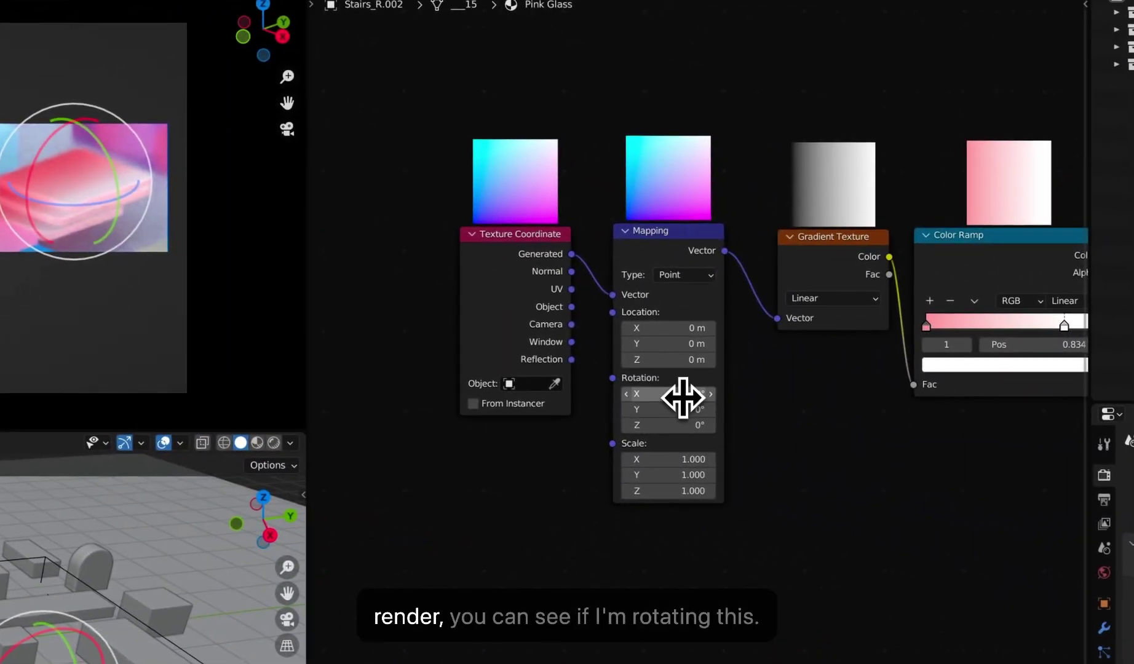
pyautogui.click(683, 397)
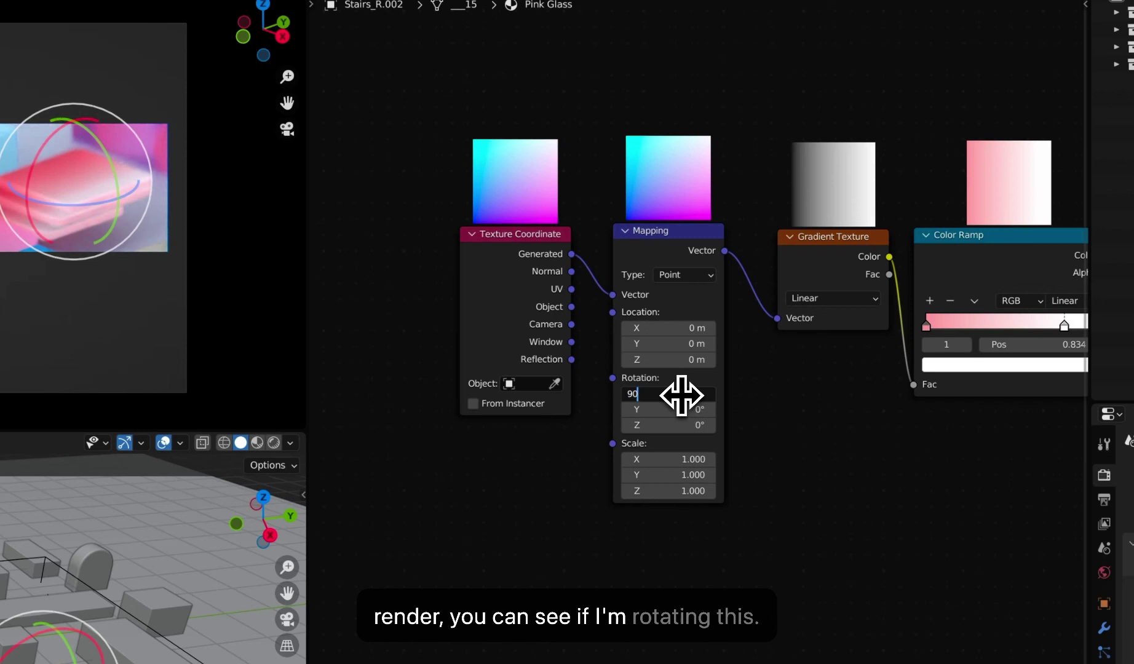
pyautogui.press('Return')
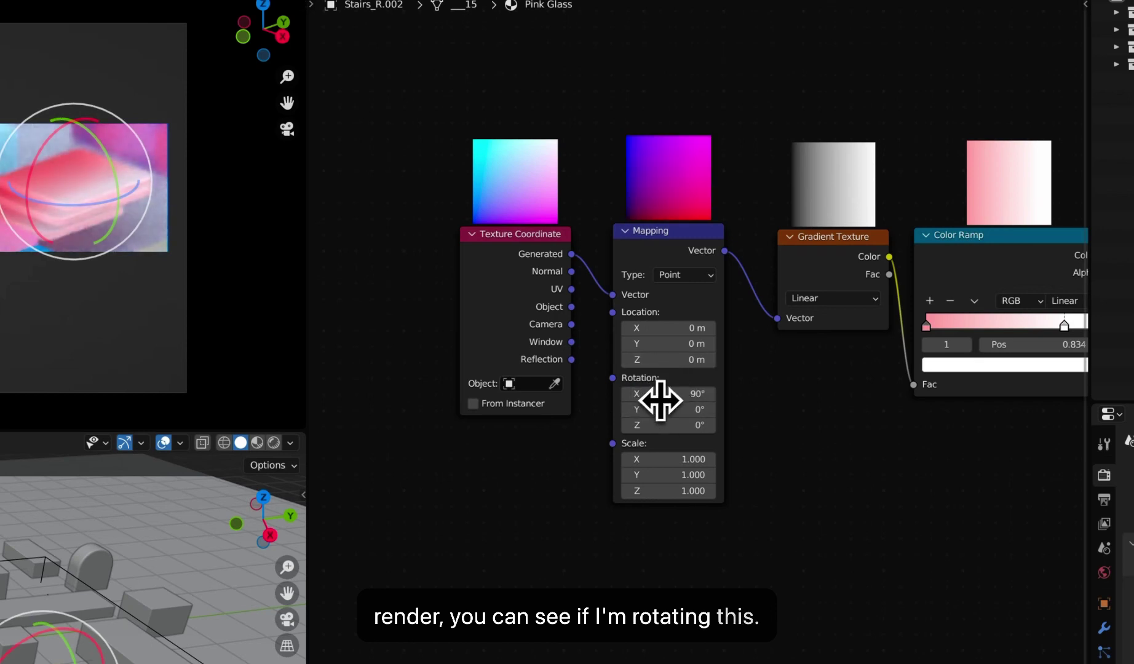
pyautogui.click(664, 407)
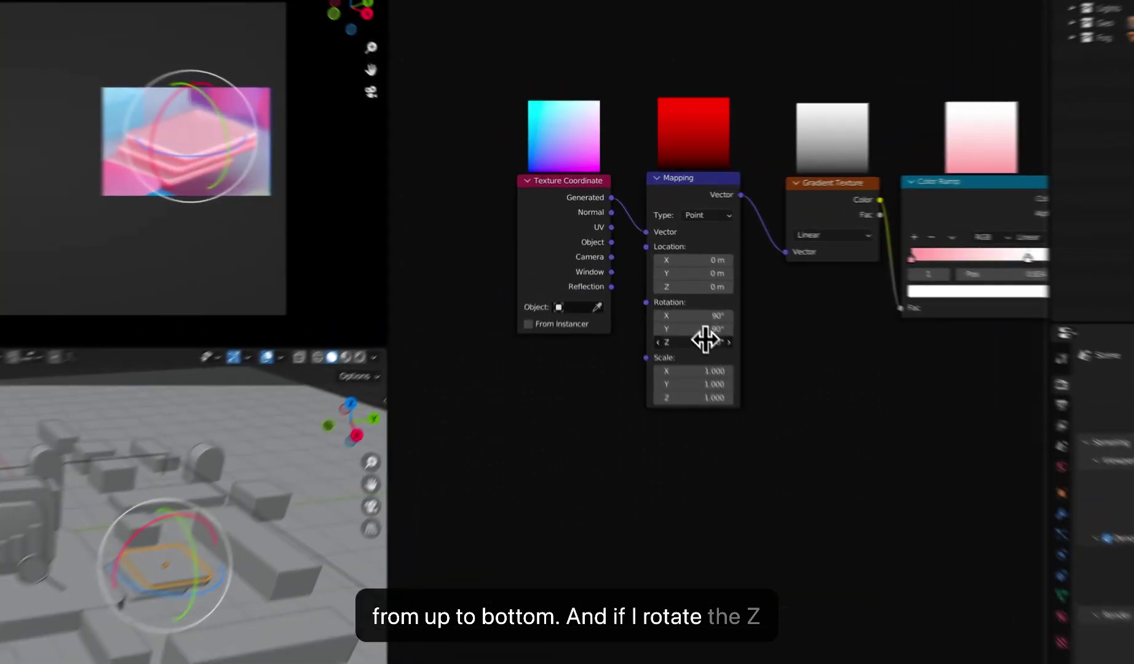
pyautogui.hotkey('ctrl', 'v')
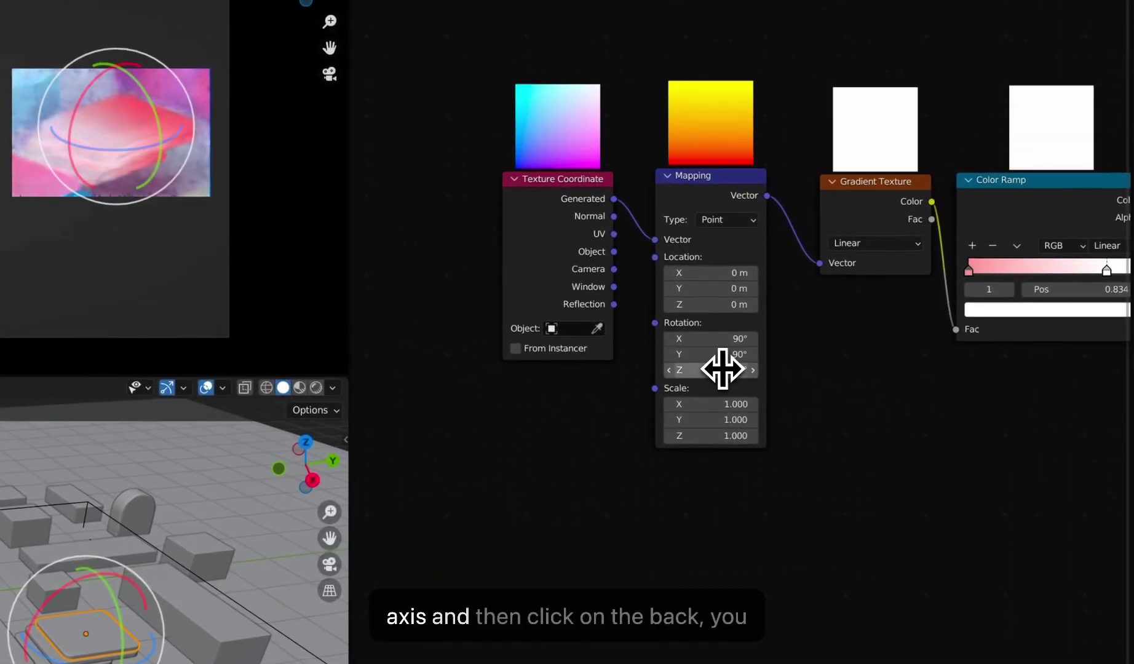
pyautogui.press('Return')
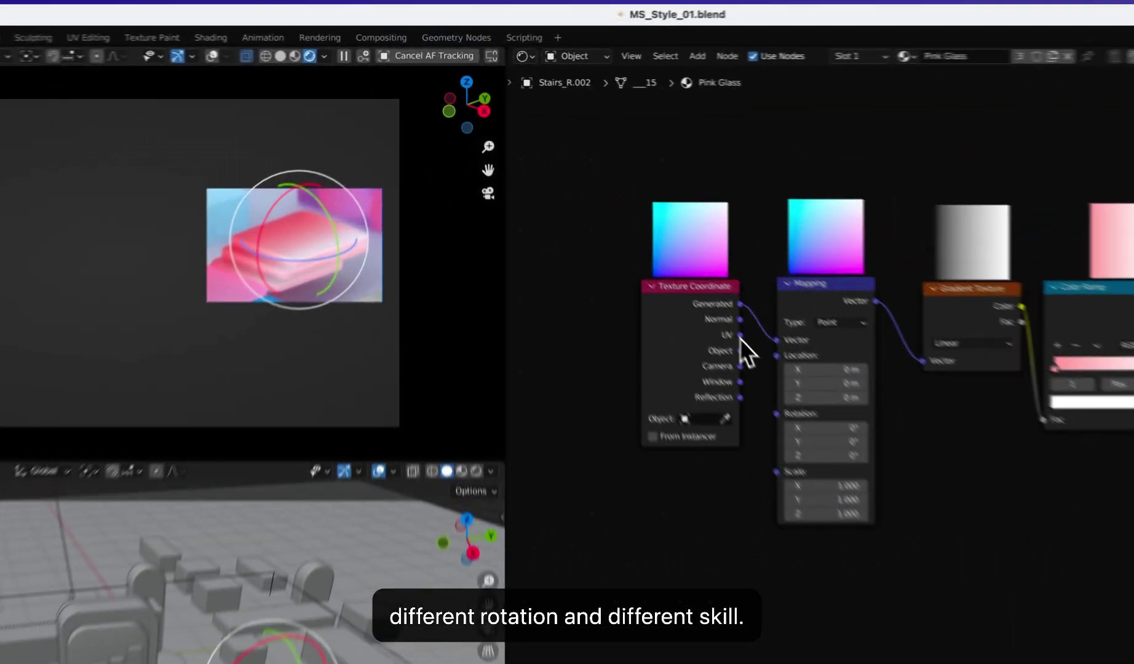
# - Try UV then Generated coordinates on the Mapping node, and clear the render region
pyautogui.moveTo(606, 212); pyautogui.dragTo(627, 215)
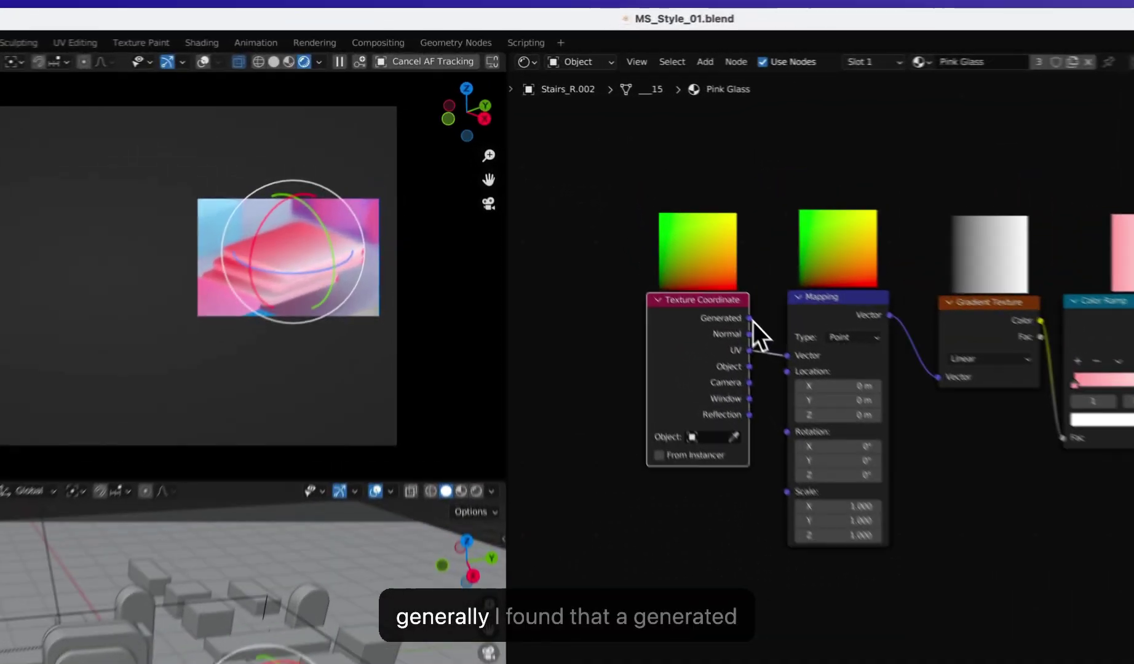
pyautogui.moveTo(605, 194); pyautogui.dragTo(626, 214)
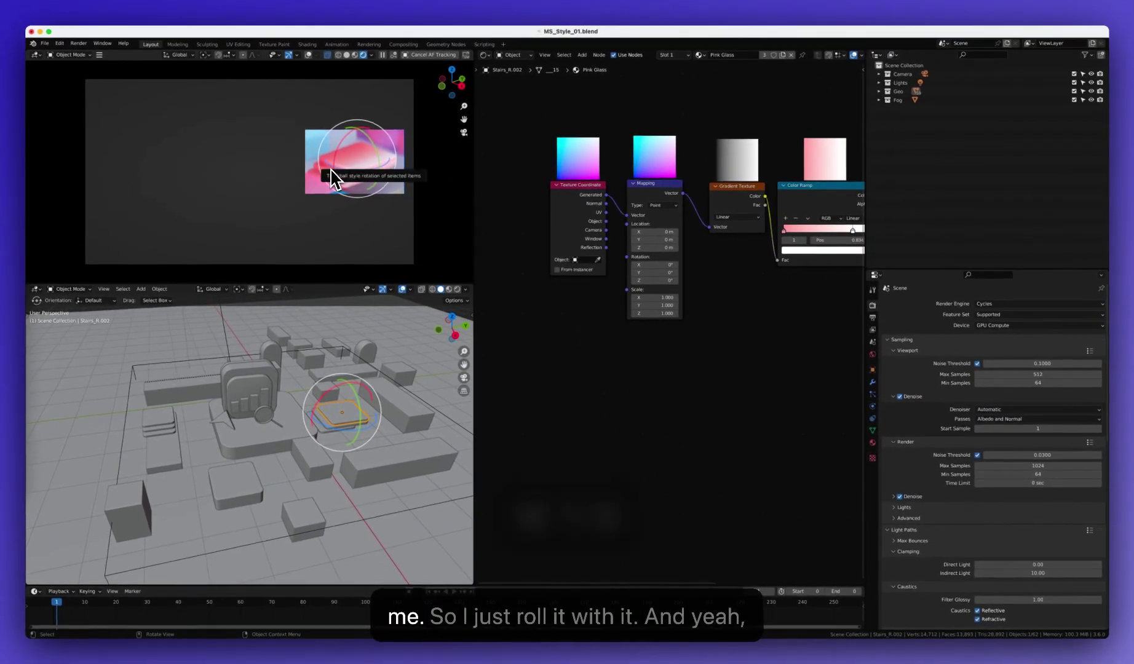
pyautogui.press('super+alt+b')
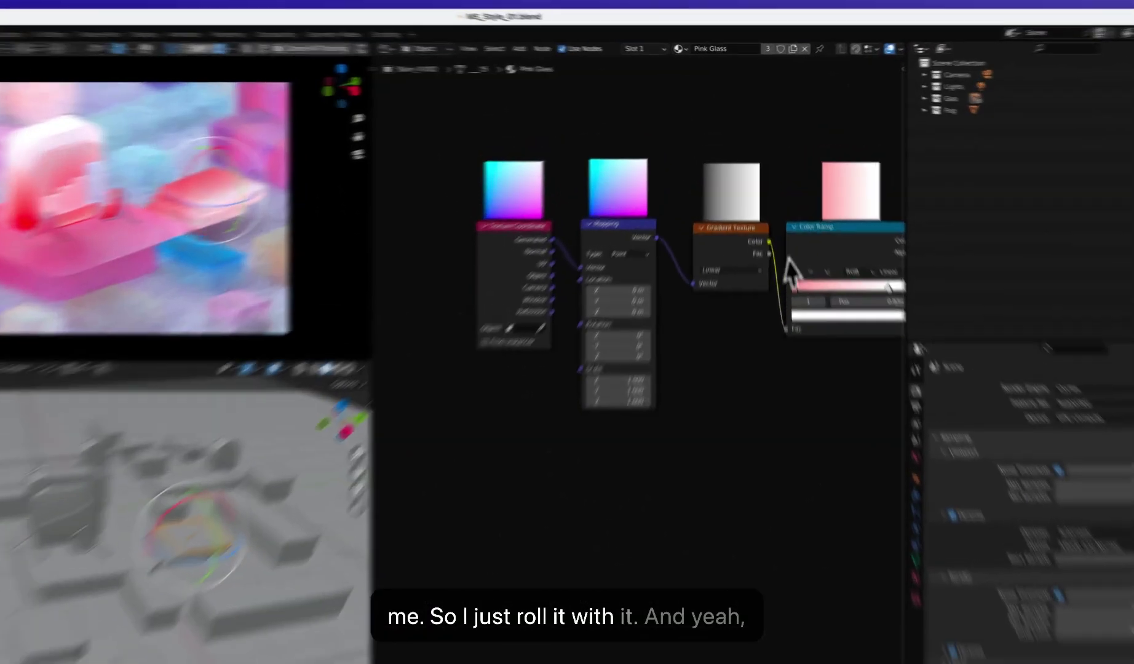
pyautogui.moveTo(757, 210); pyautogui.dragTo(640, 204, button='middle')
pyautogui.moveTo(530, 335); pyautogui.dragTo(456, 343, button='middle')
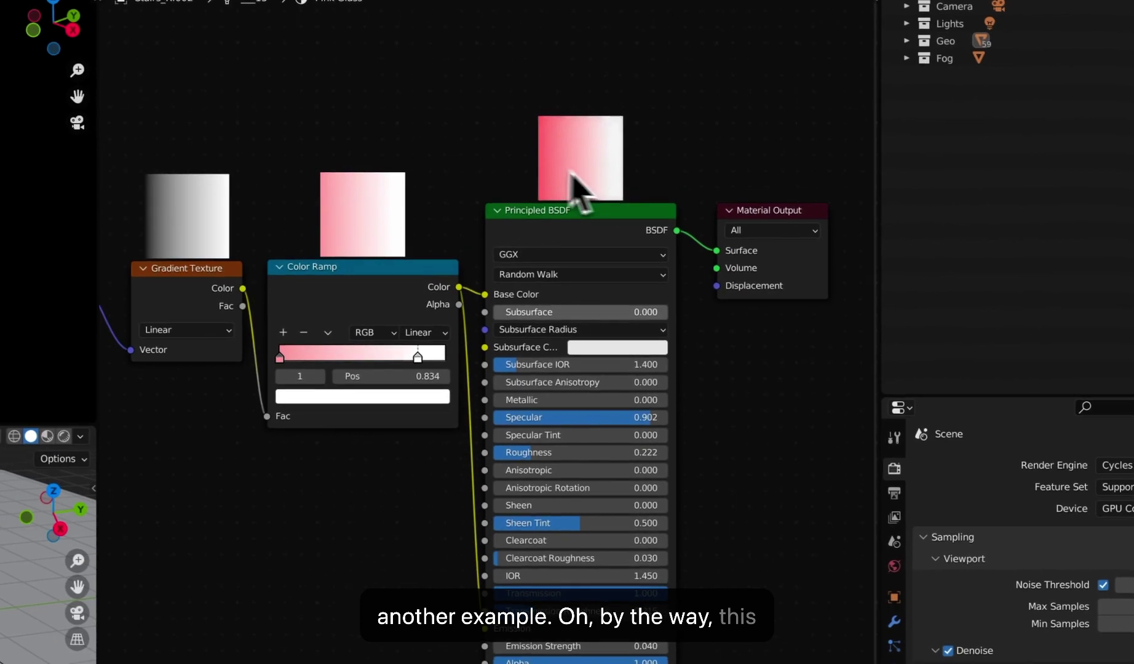
# - Move the Principled BSDF and Output aside, cut the Emission link, and connect Color Ramp Color to Emission
pyautogui.moveTo(793, 151); pyautogui.dragTo(511, 261)
pyautogui.press('g')
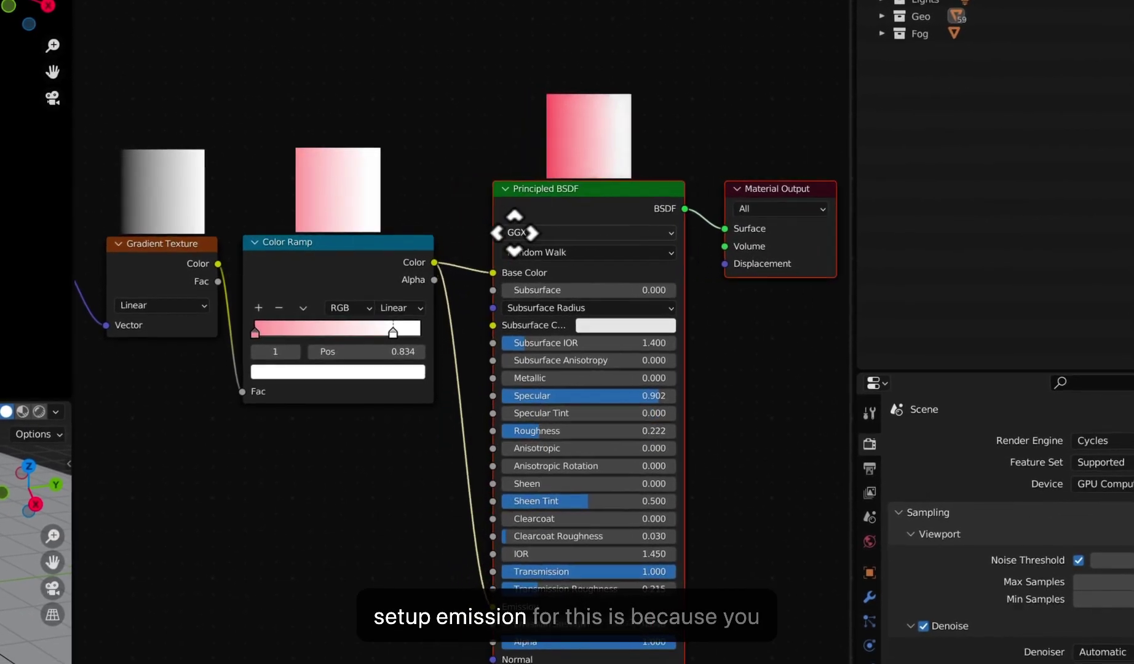
pyautogui.keyDown('ctrl'); pyautogui.moveTo(500, 378); pyautogui.dragTo(412, 425, button='right'); pyautogui.keyUp('ctrl')
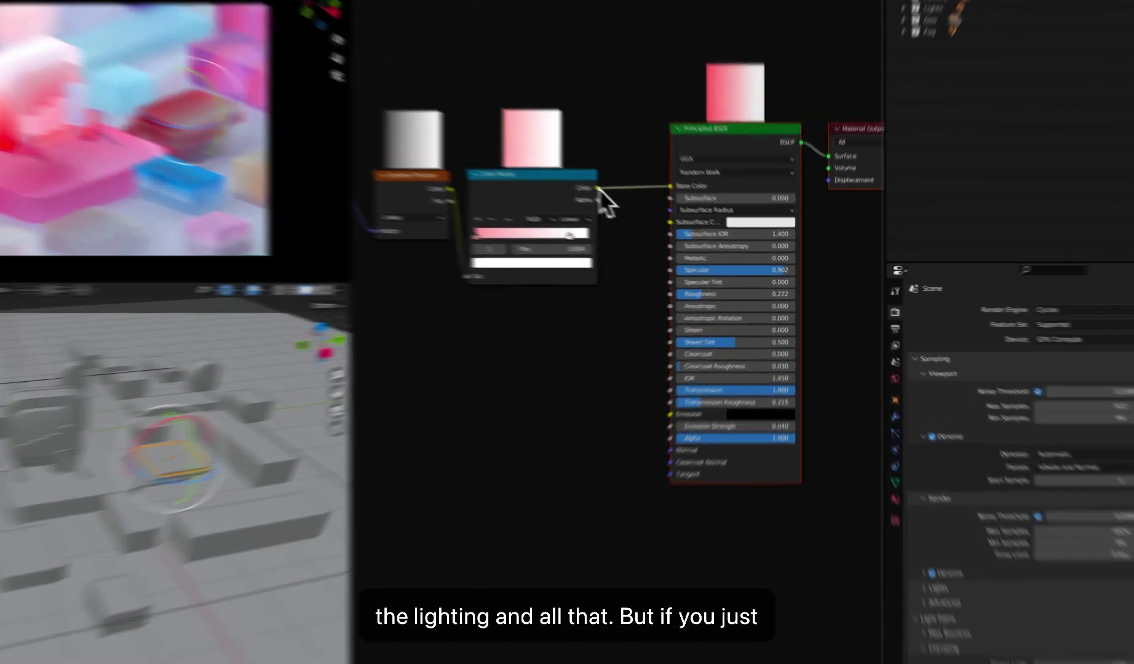
pyautogui.moveTo(655, 214); pyautogui.dragTo(706, 380)
pyautogui.moveTo(602, 471); pyautogui.dragTo(606, 475)
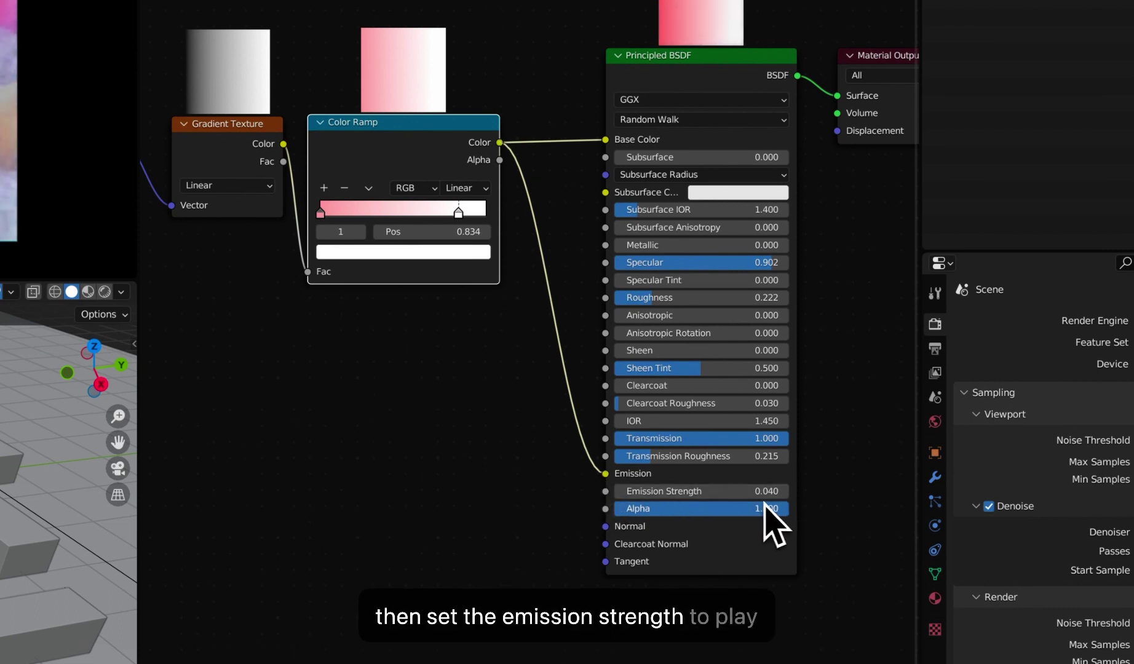
pyautogui.moveTo(816, 476); pyautogui.dragTo(628, 423, button='middle')
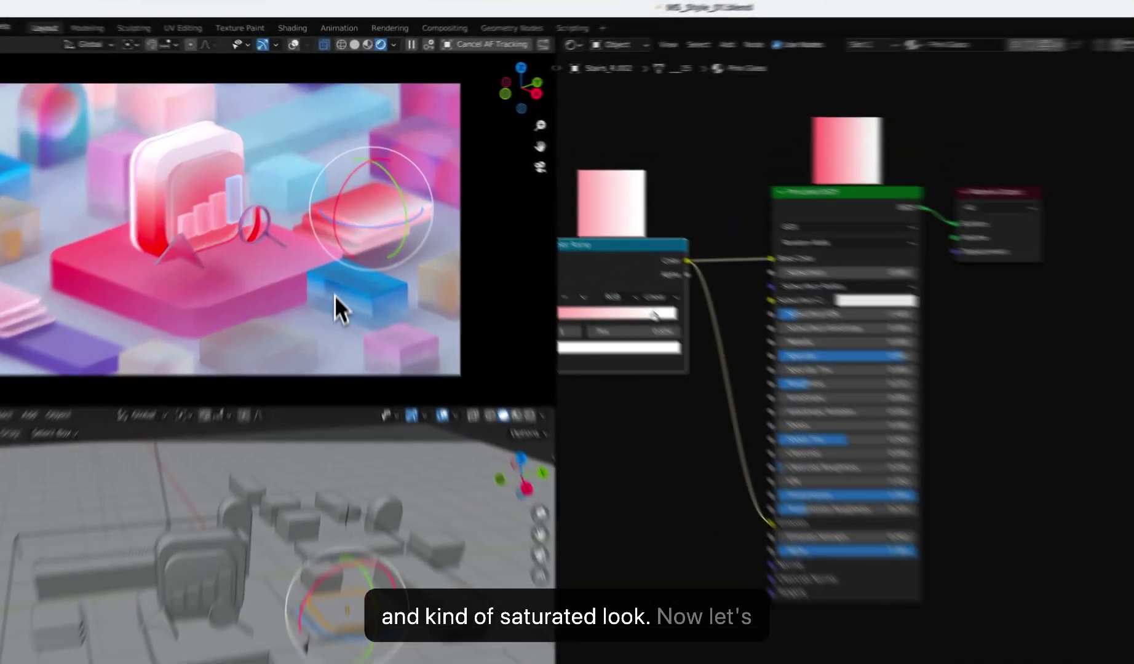
# - Select the blue glass box and pan around its Blue Glass material node tree
pyautogui.click(348, 212)
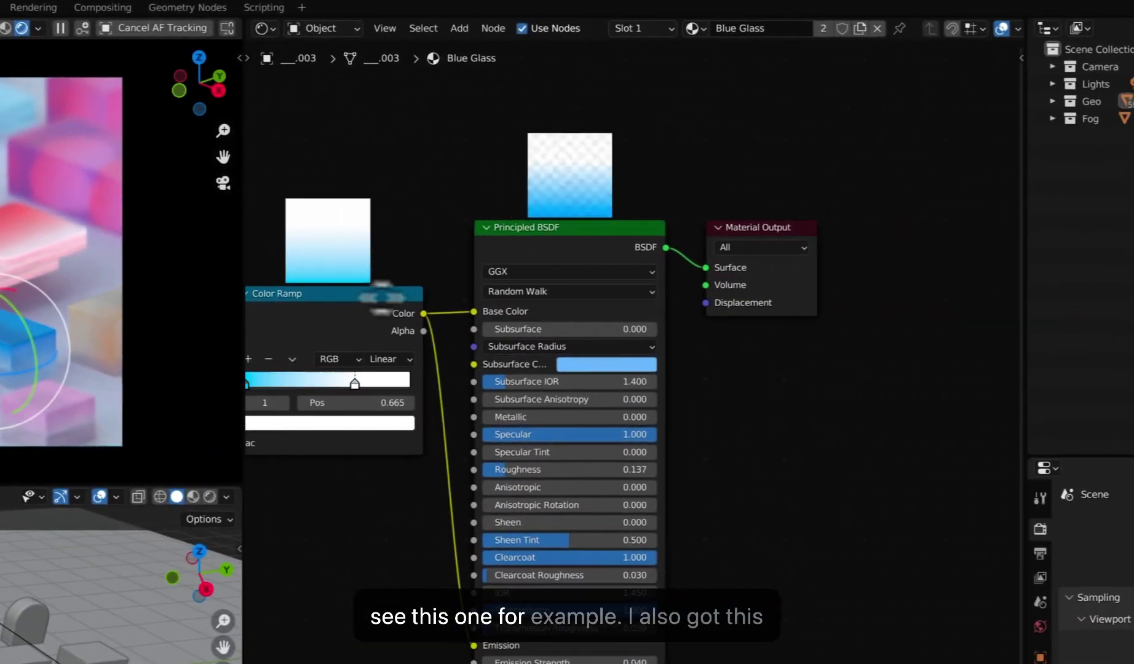
pyautogui.moveTo(735, 289); pyautogui.dragTo(1133, 307, button='middle')
pyautogui.moveTo(772, 277); pyautogui.dragTo(645, 297, button='middle')
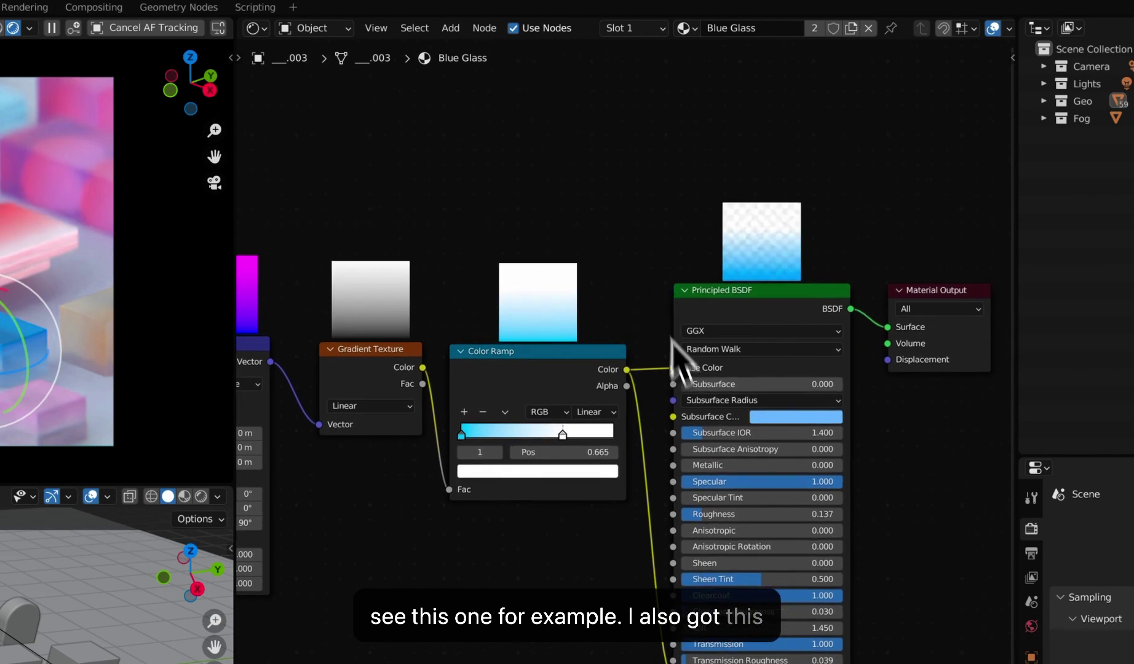
pyautogui.moveTo(462, 387); pyautogui.dragTo(424, 387, button='middle')
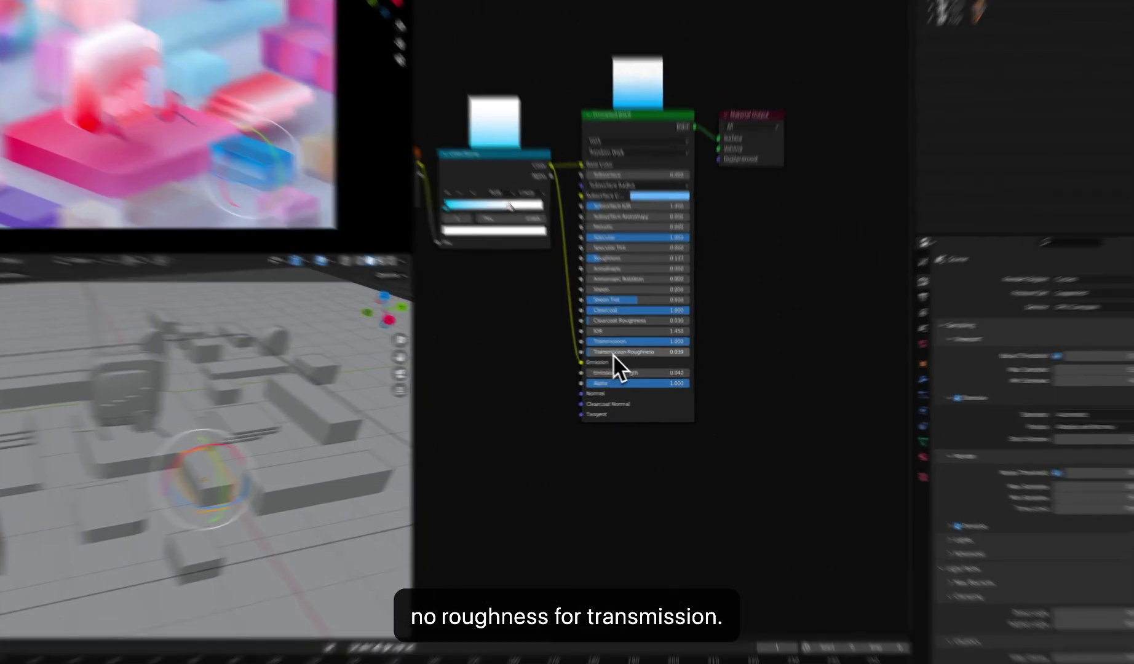
pyautogui.doubleClick(632, 362)
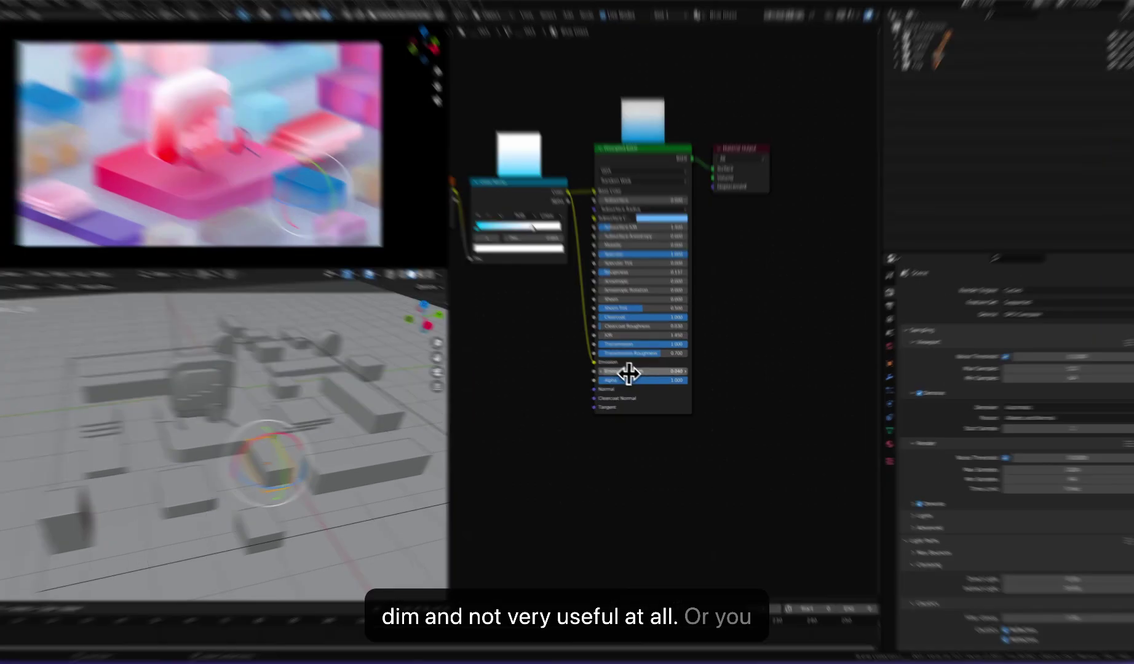
pyautogui.doubleClick(629, 373)
pyautogui.press('BackSpace')
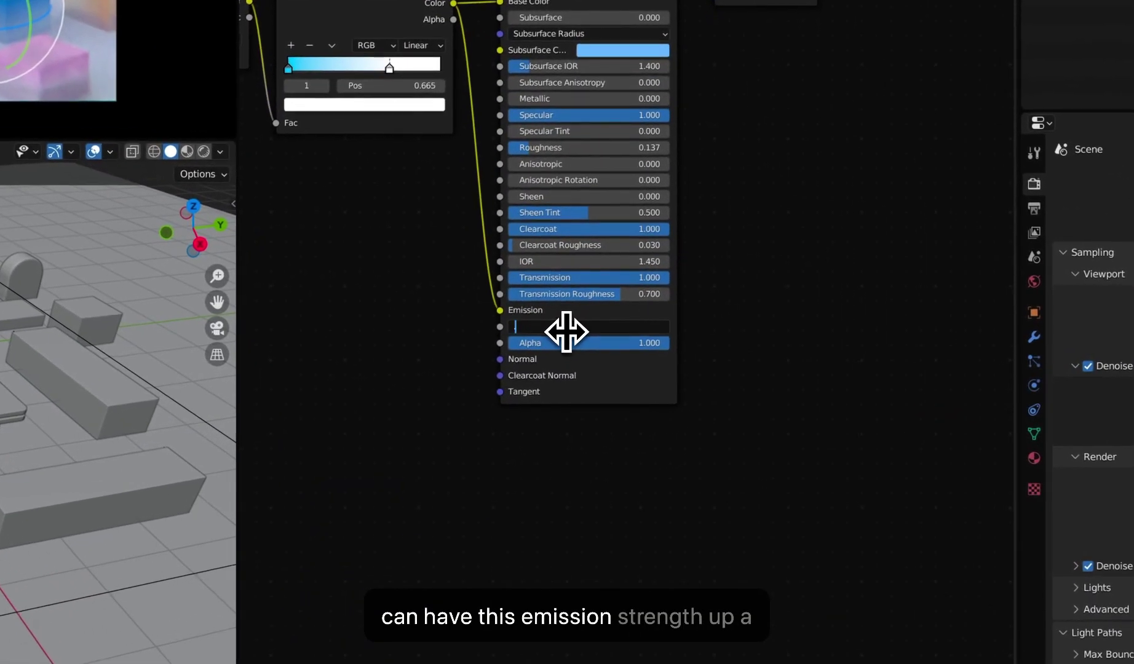
pyautogui.write('.2')
pyautogui.press('Return')
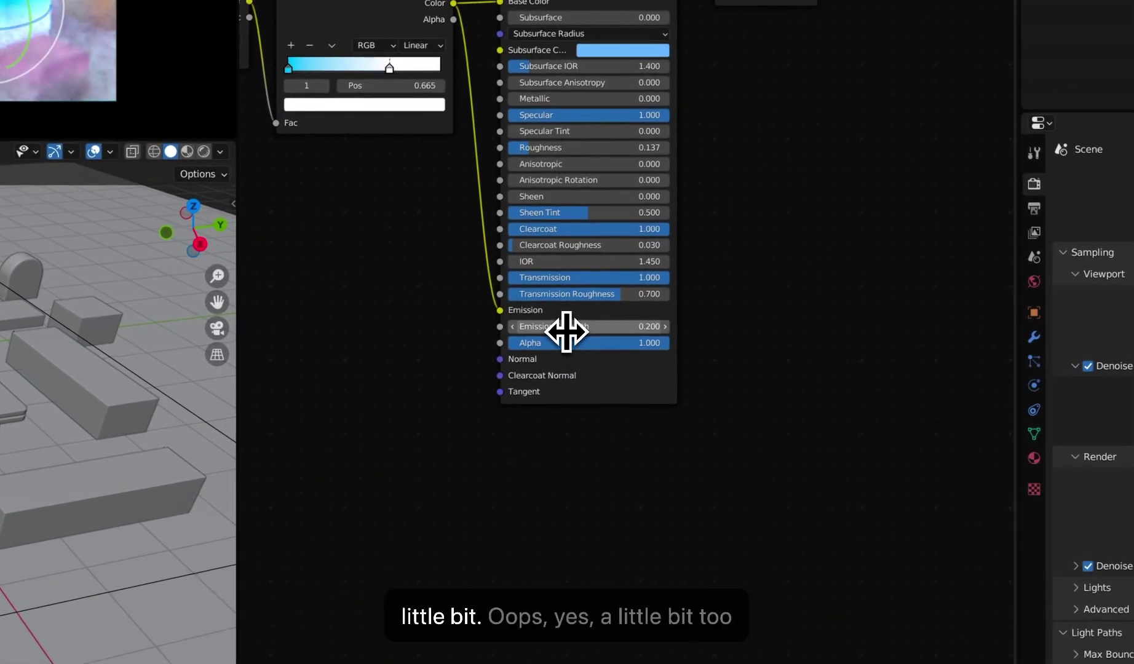
pyautogui.doubleClick(566, 332)
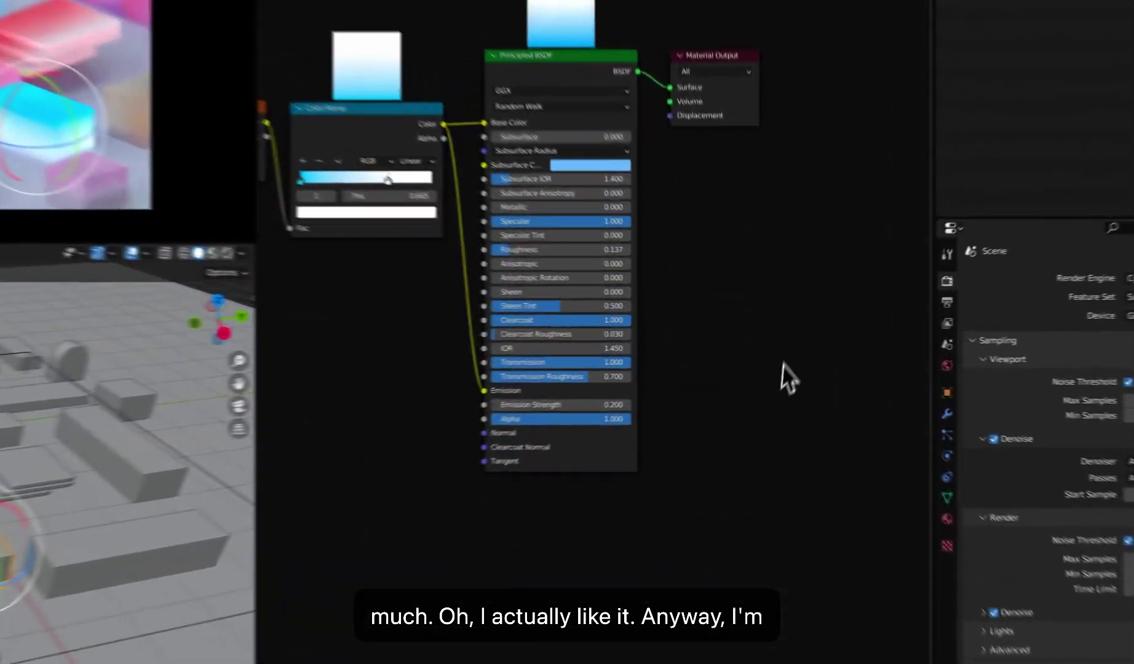
pyautogui.press('super+z')
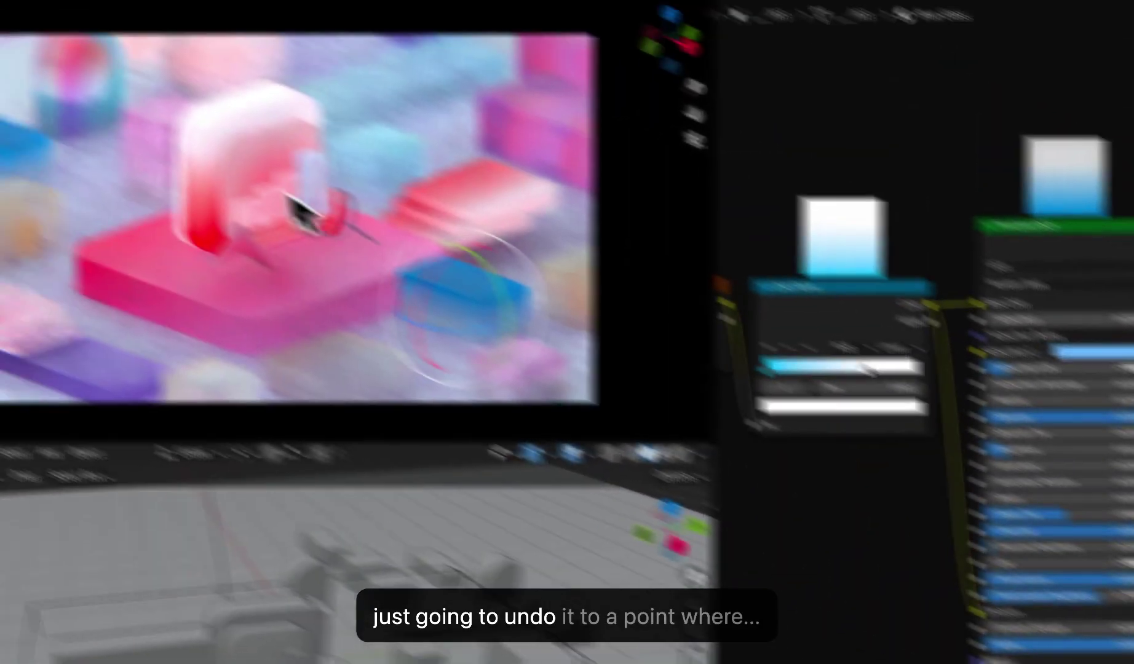
pyautogui.press('super+z')
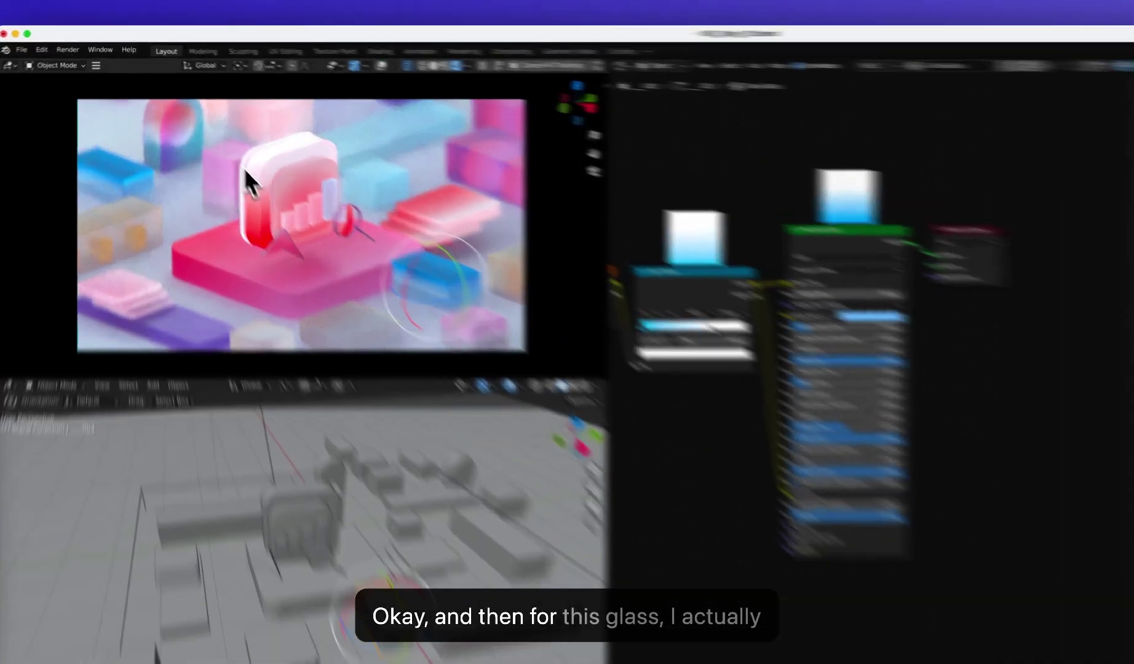
# - Select the central glass icon and frame it in the viewport
pyautogui.click(211, 126)
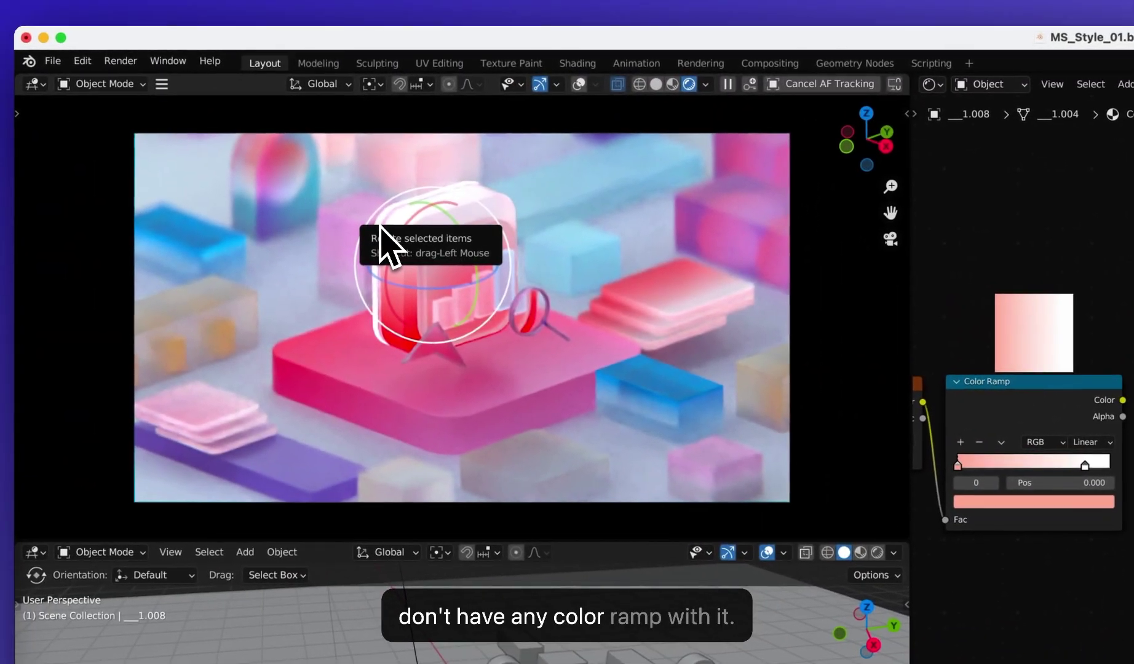
pyautogui.moveTo(418, 262); pyautogui.dragTo(418, 354, button='middle')
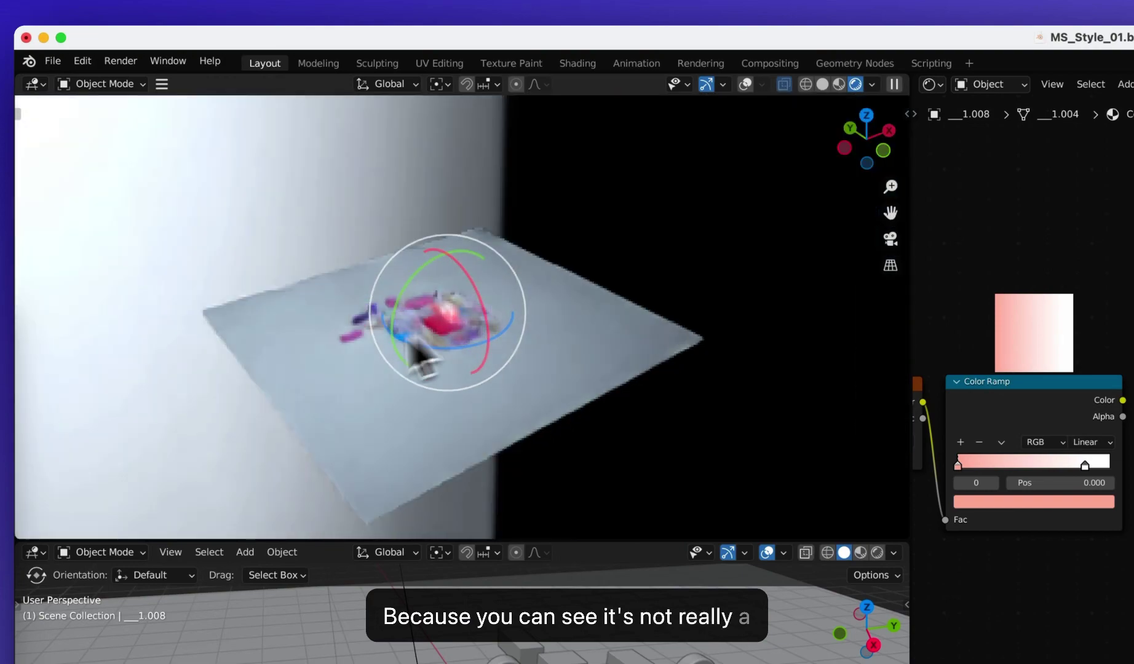
pyautogui.press('KP_Decimal')
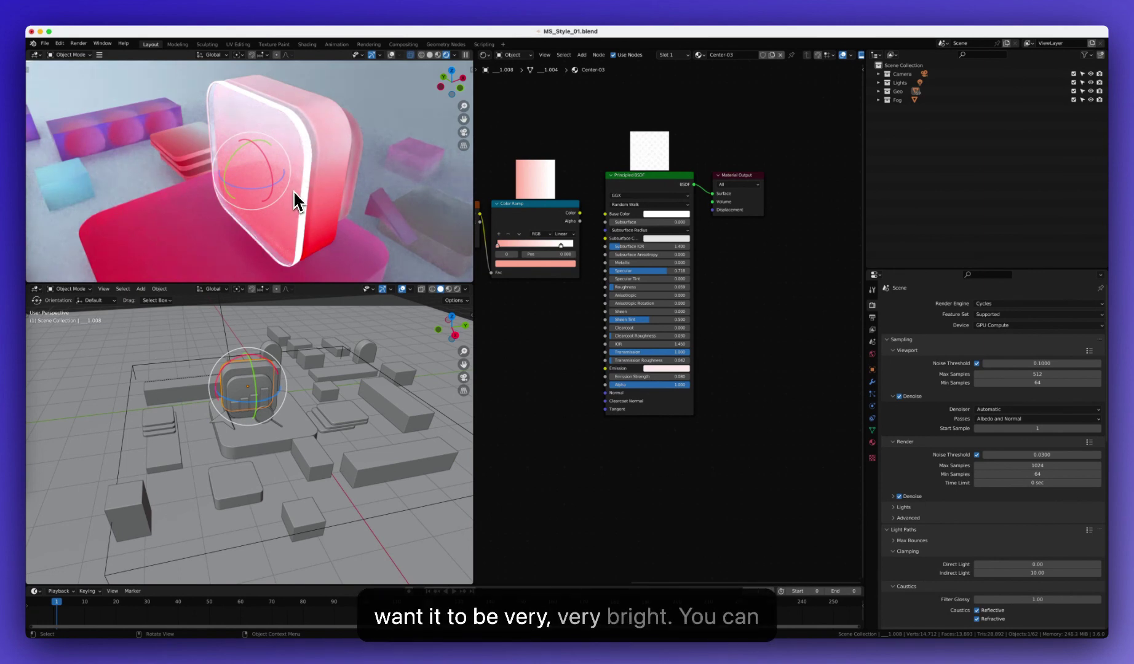
pyautogui.scroll(-5, 294, 202)
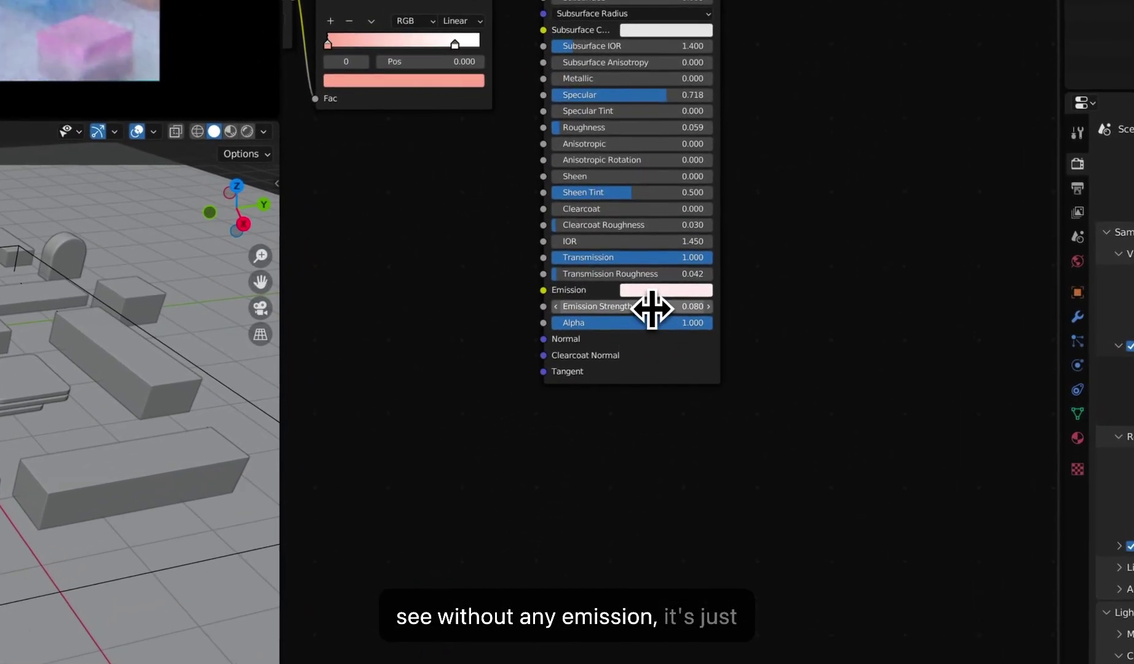
# - Compare Center-03 Emission Strength at 0 against 0.08, leaving it at 0.08
pyautogui.click(650, 306)
pyautogui.press('super+x')
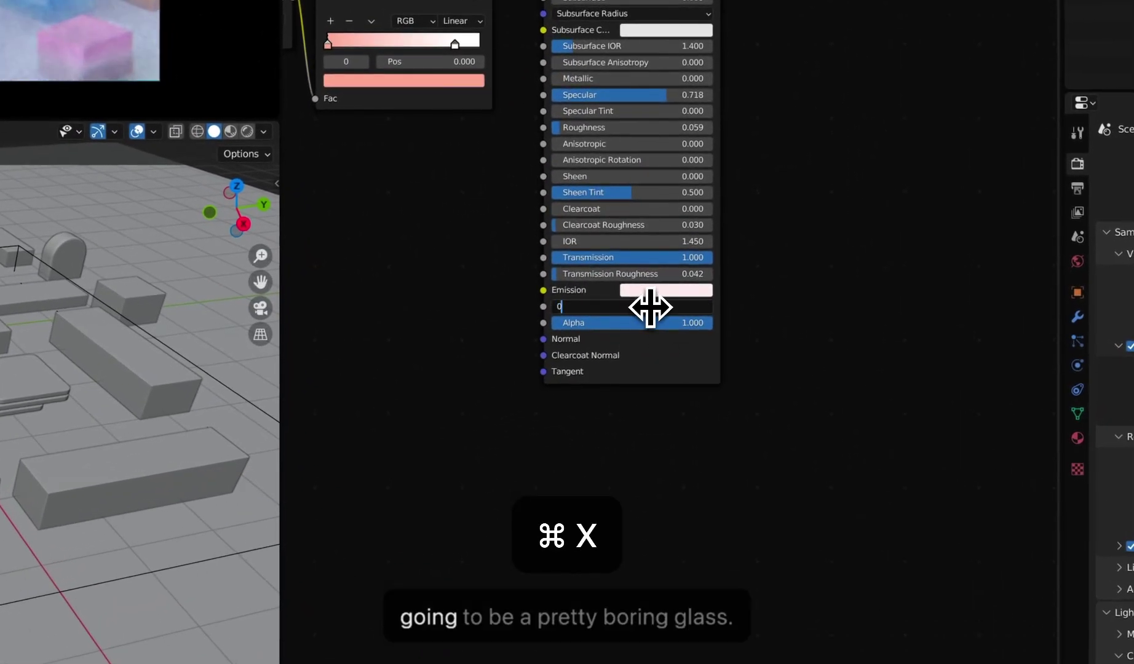
pyautogui.press('Return')
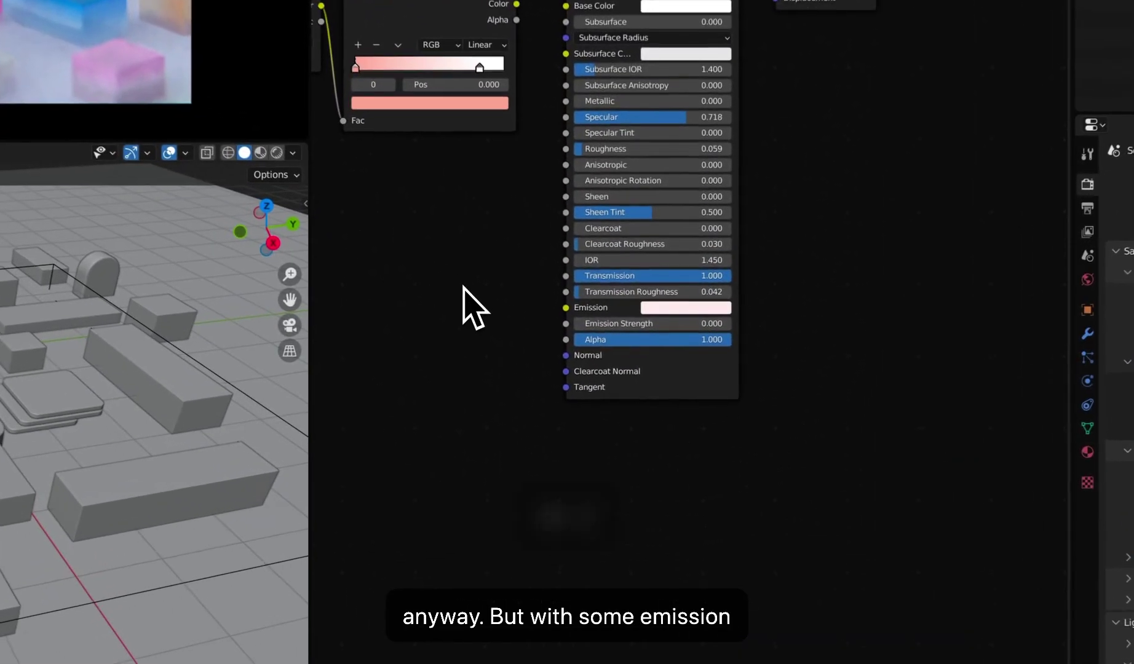
pyautogui.press('super+z')
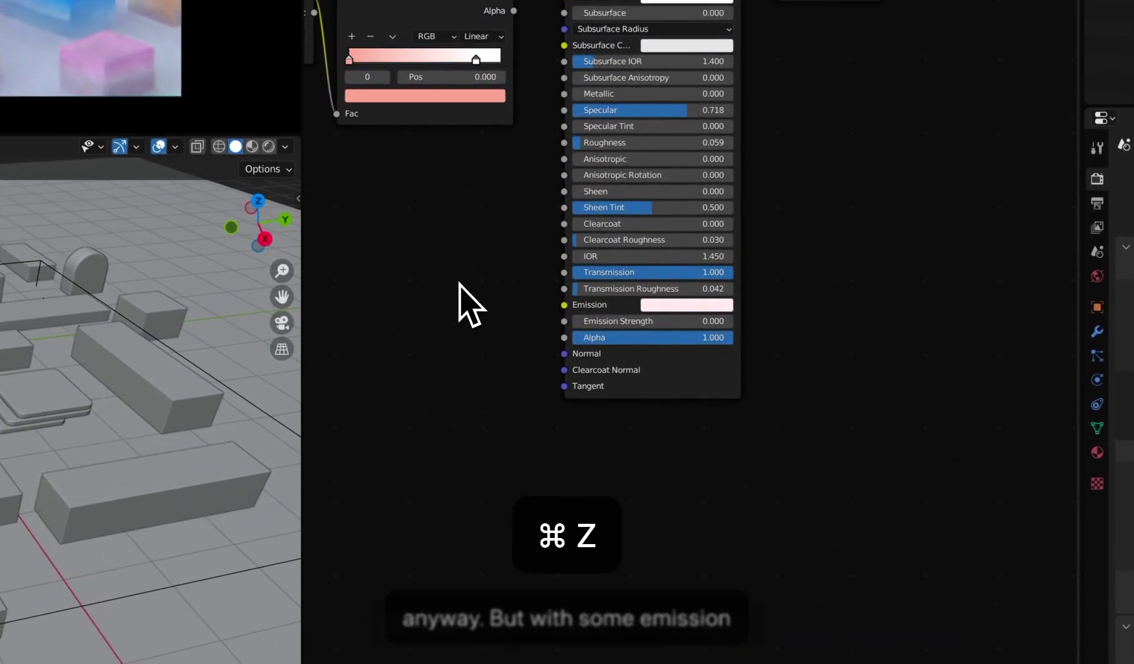
pyautogui.click(662, 321)
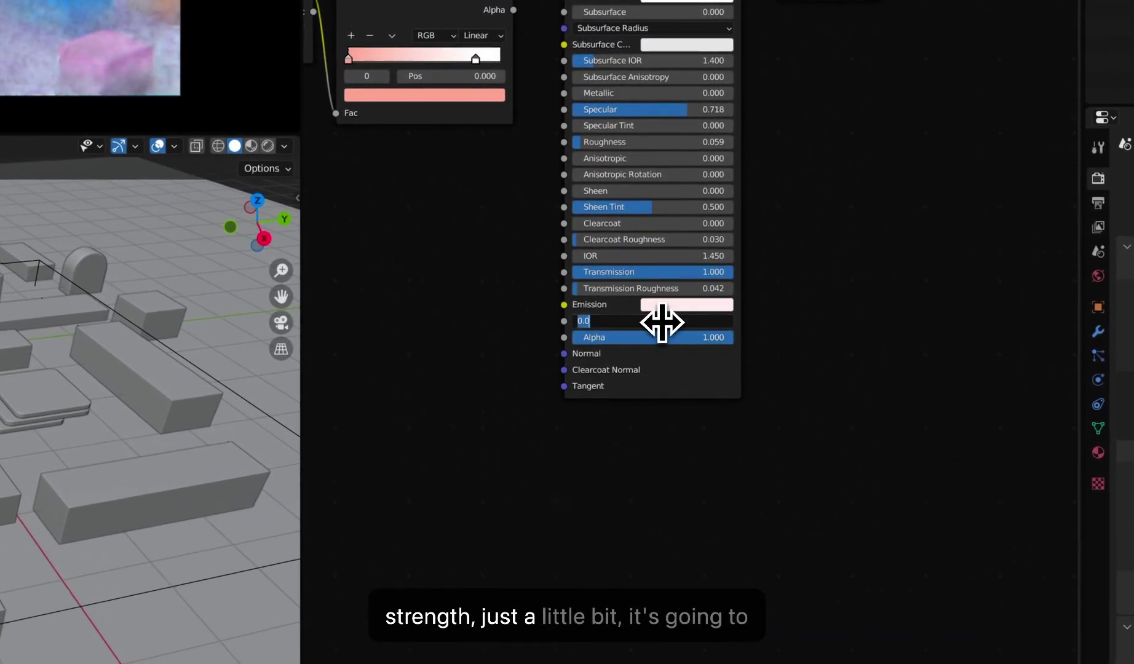
pyautogui.press('super+v')
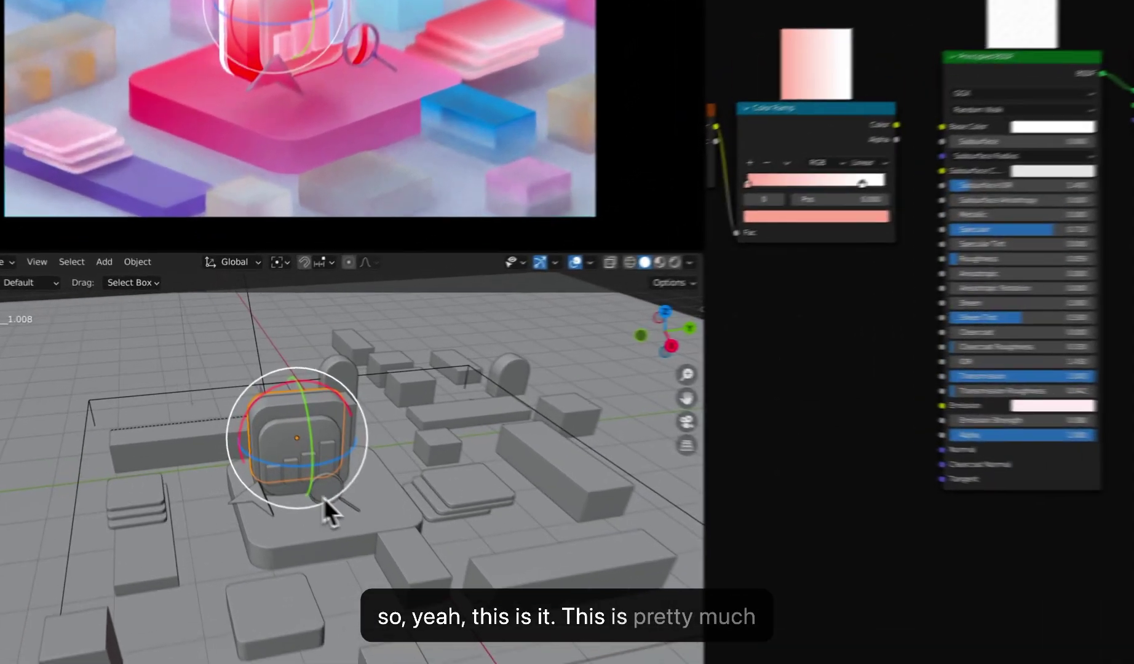
# - Switch the shader editor to World to show the studio HDRI nodes, then select the point light
pyautogui.moveTo(259, 426); pyautogui.dragTo(299, 394, button='middle')
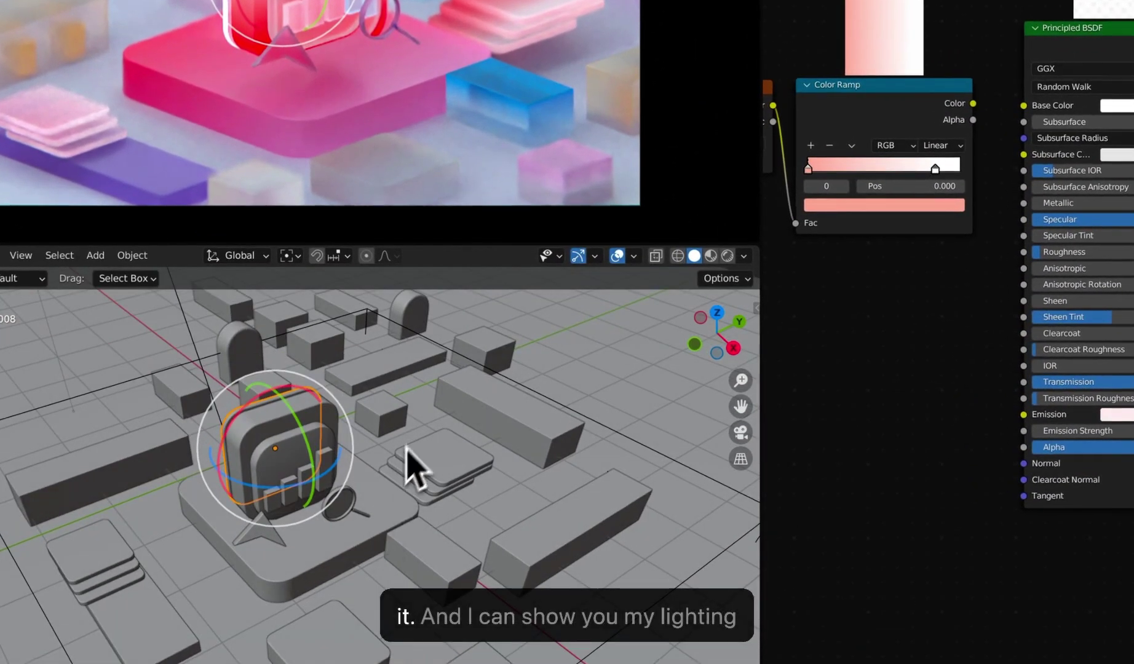
pyautogui.scroll(-5, 412, 468)
pyautogui.moveTo(359, 516); pyautogui.dragTo(431, 535, button='middle')
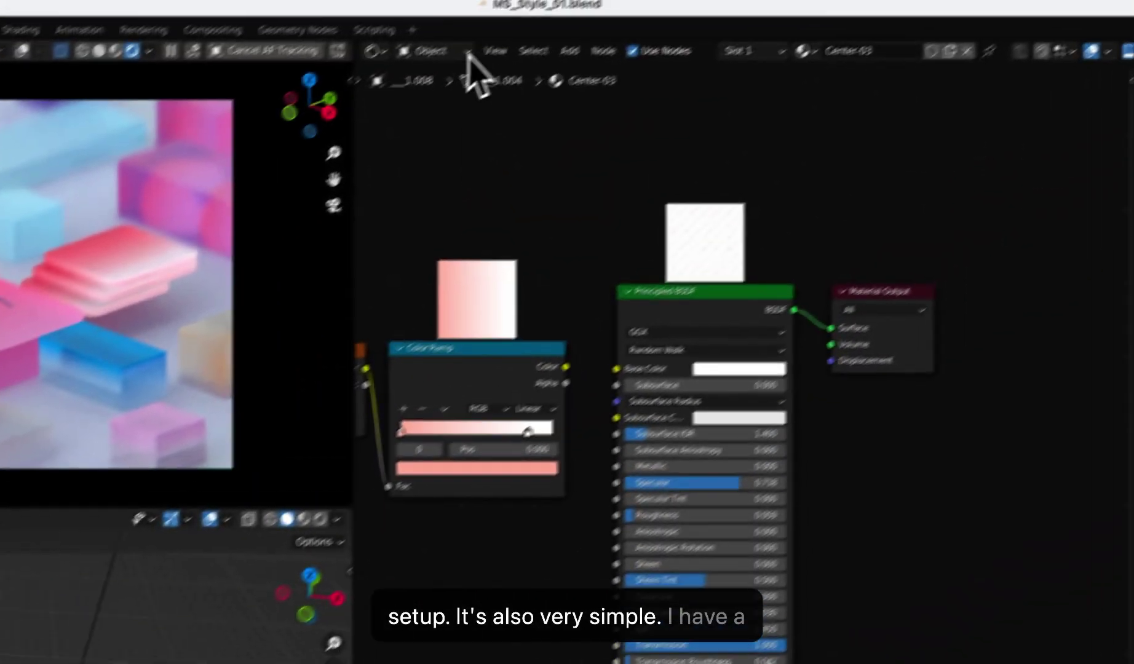
pyautogui.click(467, 51)
pyautogui.click(434, 92)
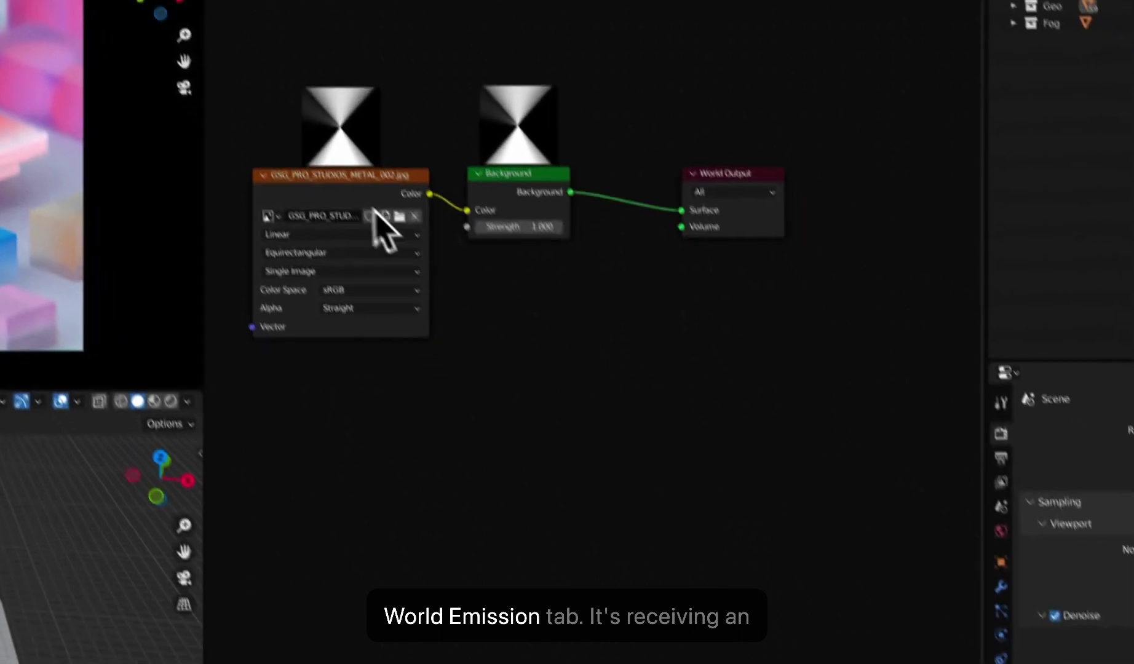
pyautogui.moveTo(382, 229); pyautogui.dragTo(463, 241, button='middle')
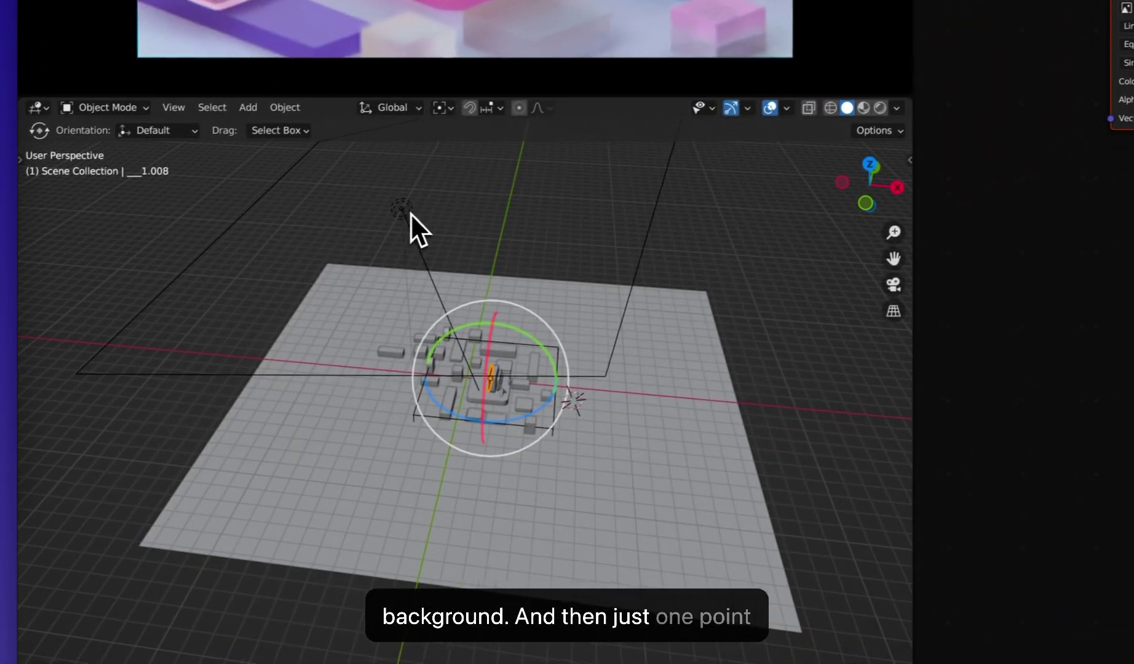
pyautogui.click(418, 223)
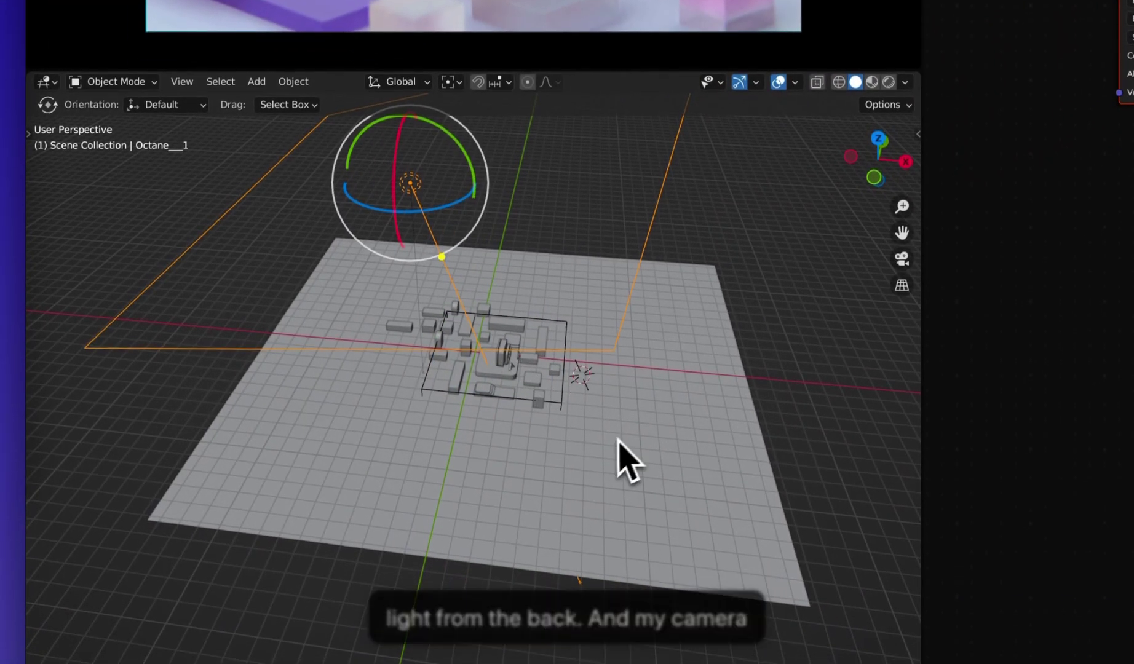
pyautogui.moveTo(620, 440); pyautogui.dragTo(481, 289, button='middle')
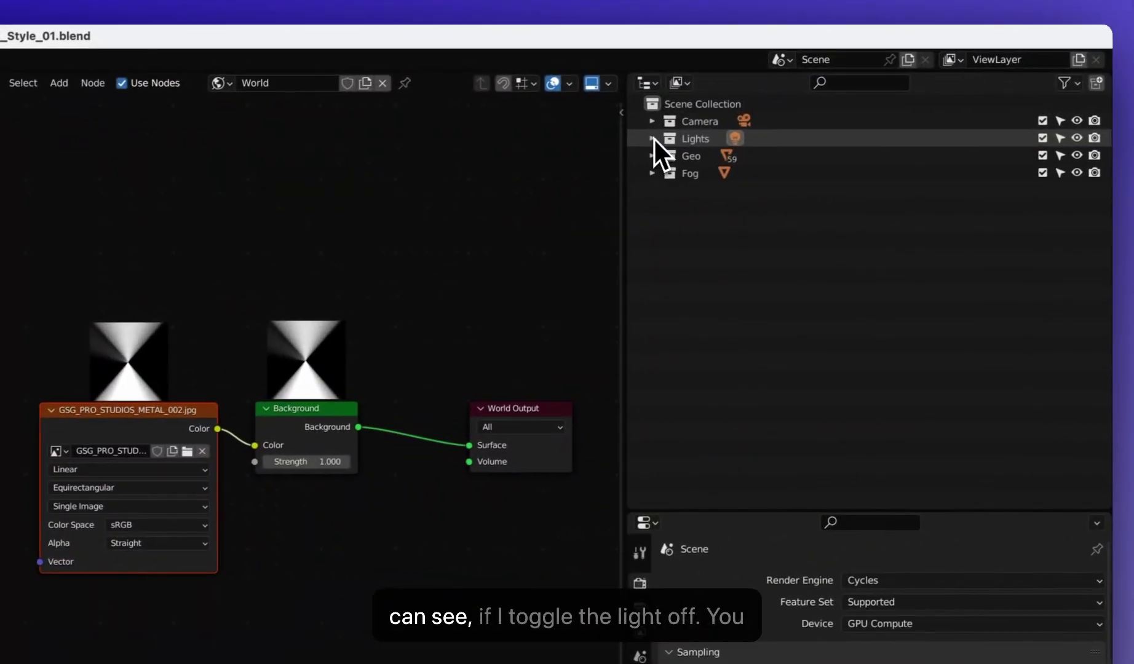
# - Select the Octane__1 point light in the Lights collection and centre the viewport on the city model
pyautogui.click(651, 139)
pyautogui.click(1101, 158)
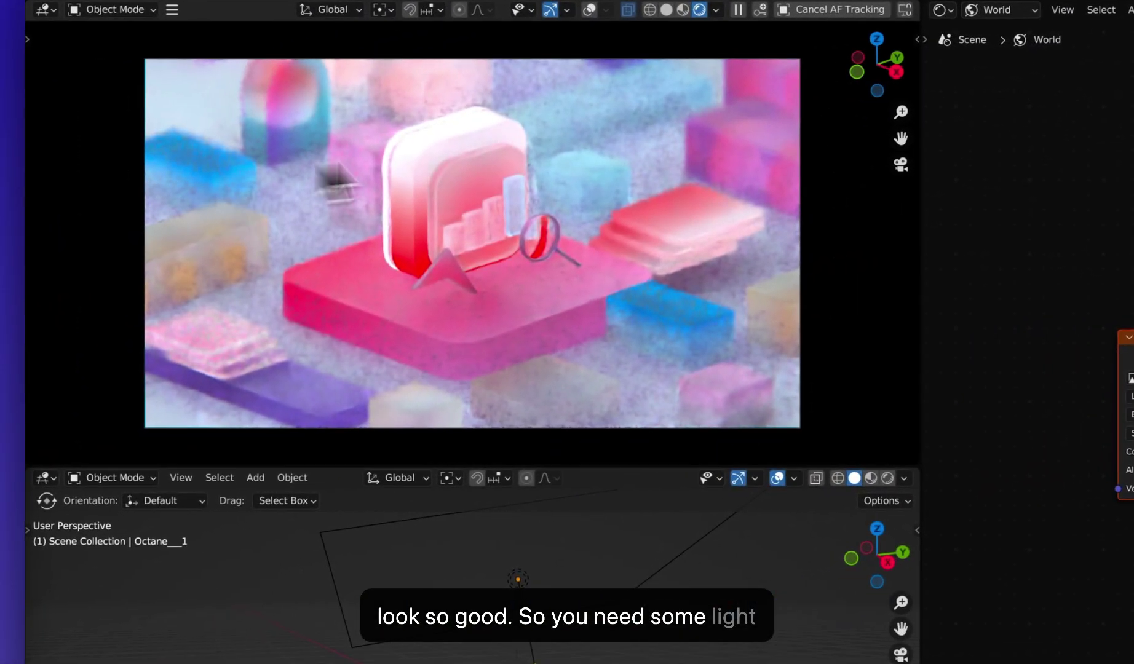
pyautogui.scroll(-3, 615, 658)
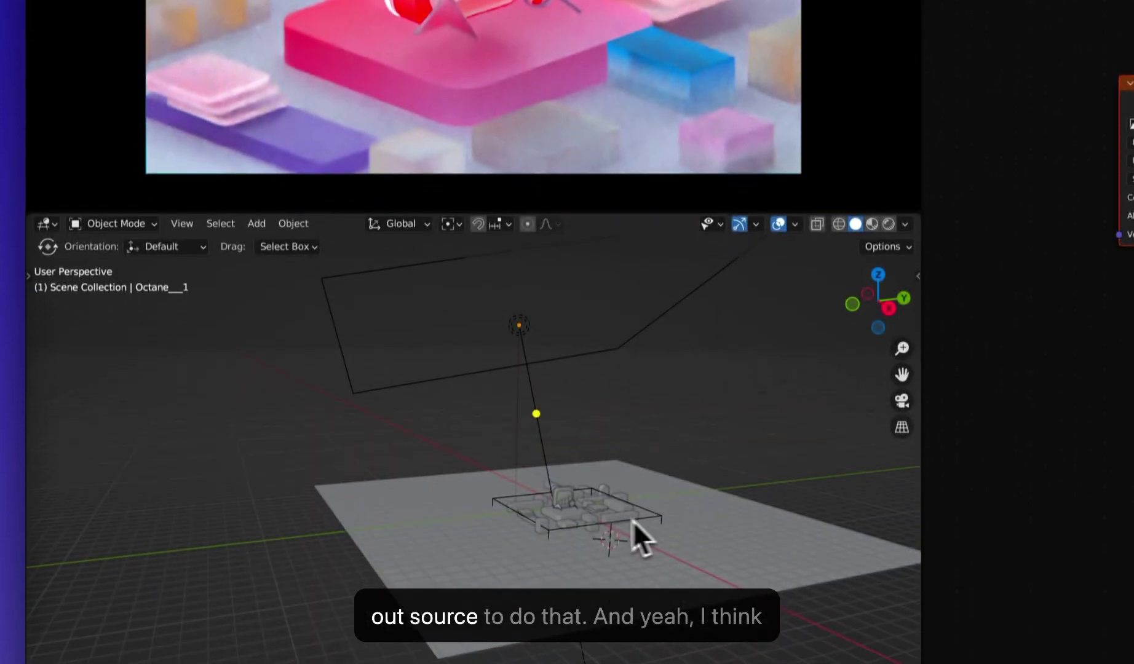
pyautogui.scroll(5, 607, 540)
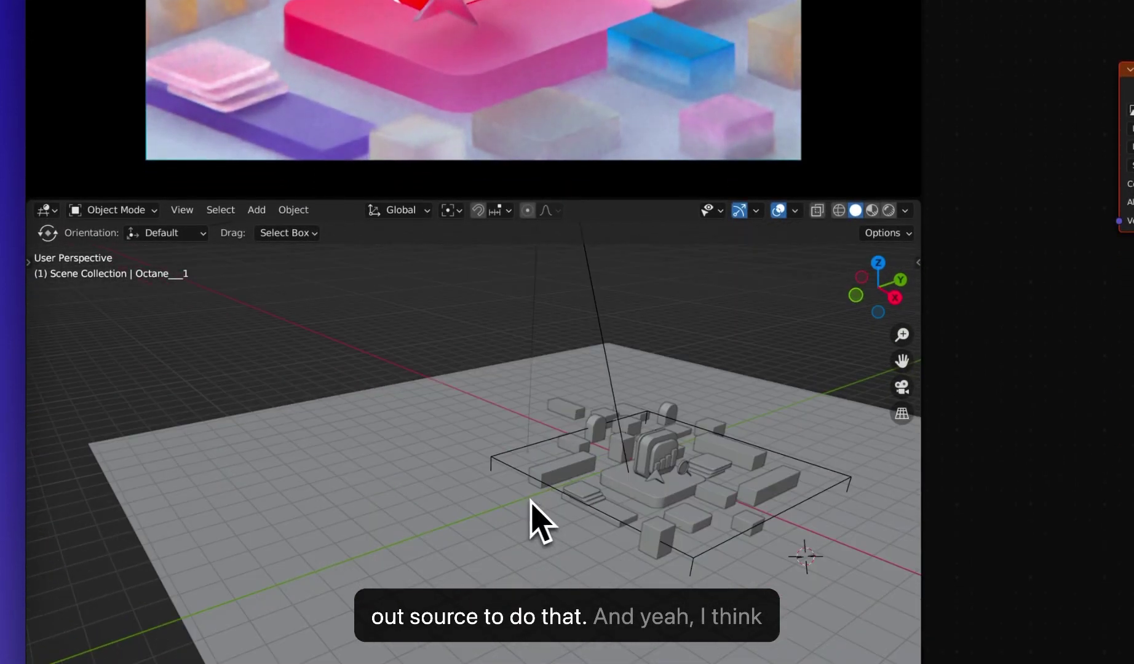
pyautogui.keyDown('shift'); pyautogui.moveTo(704, 481); pyautogui.dragTo(471, 499, button='middle'); pyautogui.keyUp('shift')
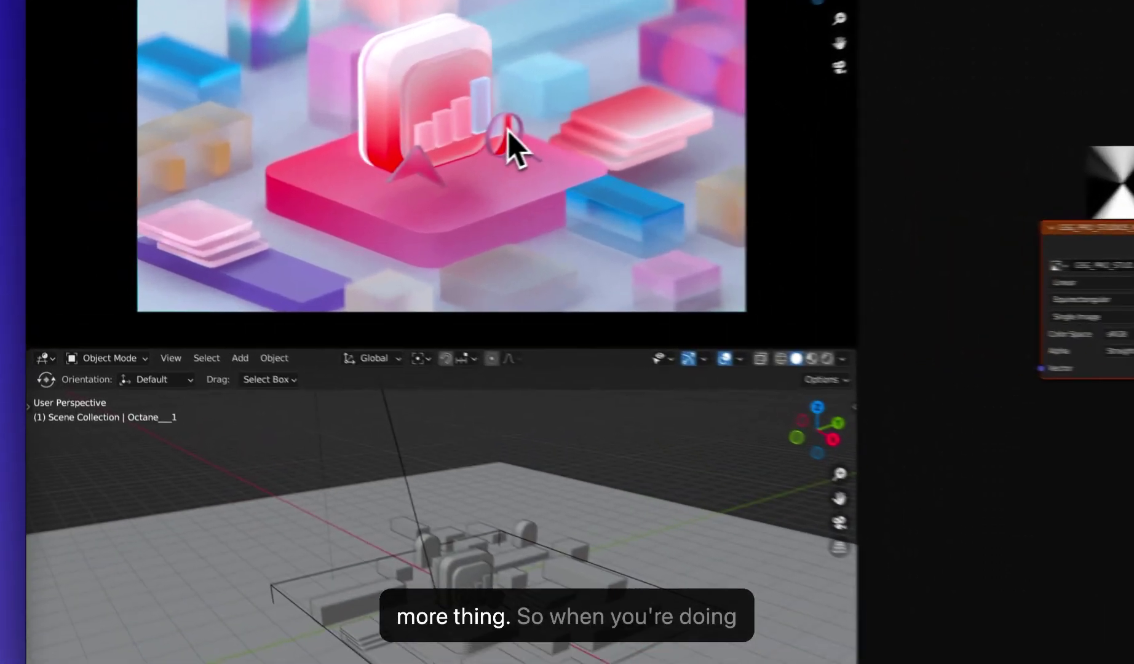
# - Frame the magnifying glass and show its Mag Glass material nodes in the shader editor
pyautogui.hotkey('shift', 'space')
pyautogui.press('r')
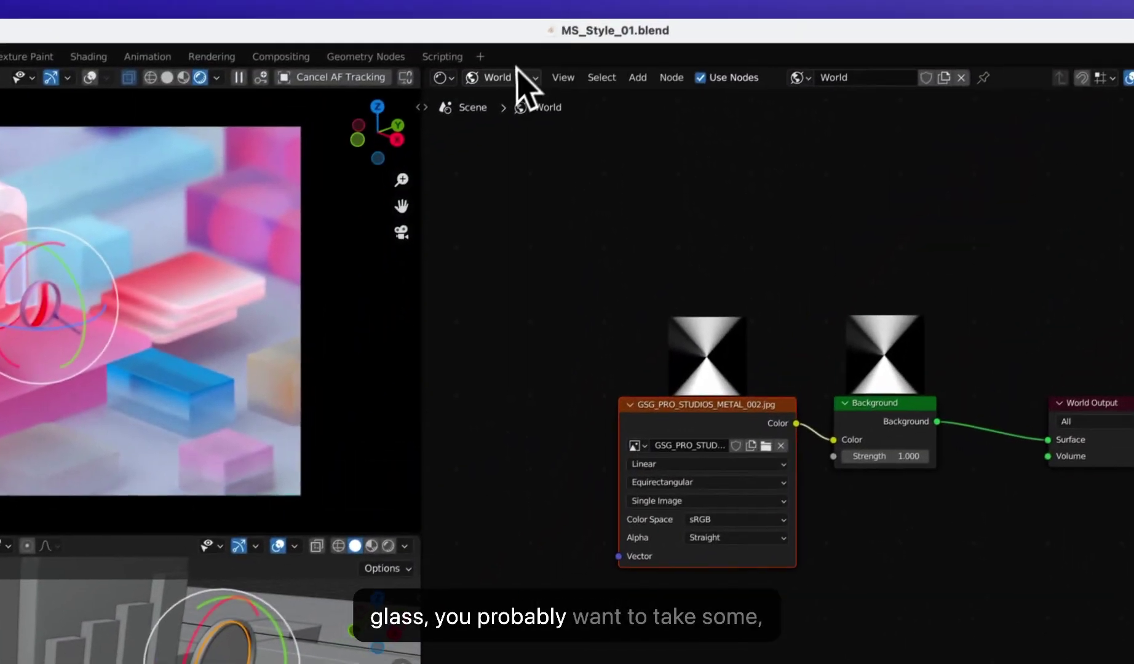
pyautogui.click(519, 77)
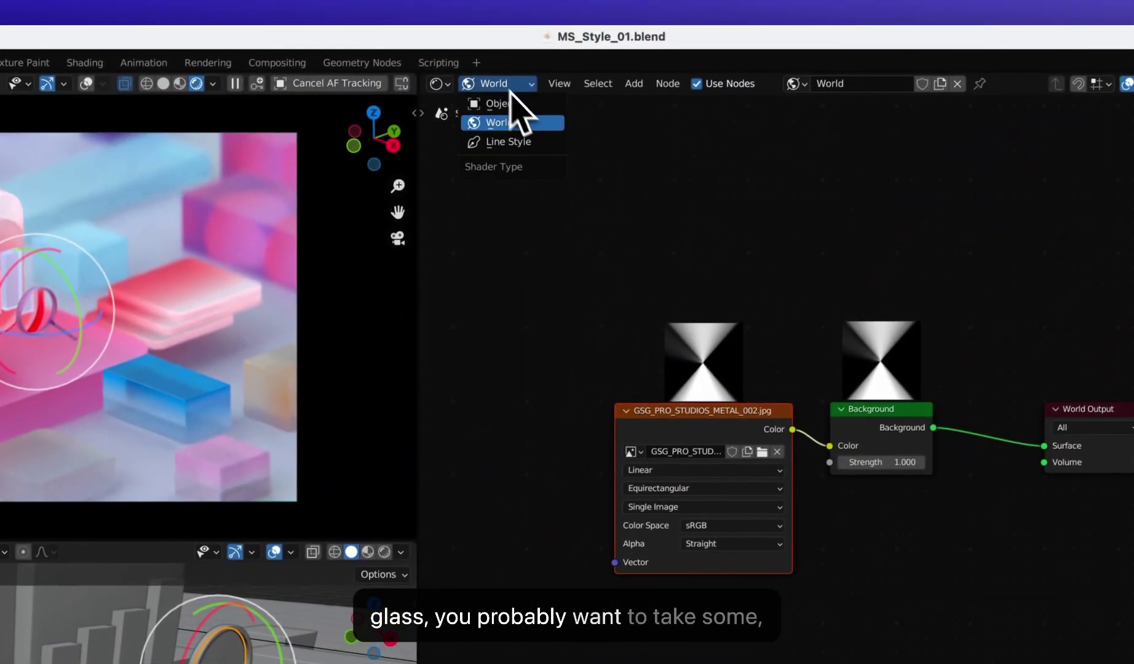
pyautogui.click(516, 104)
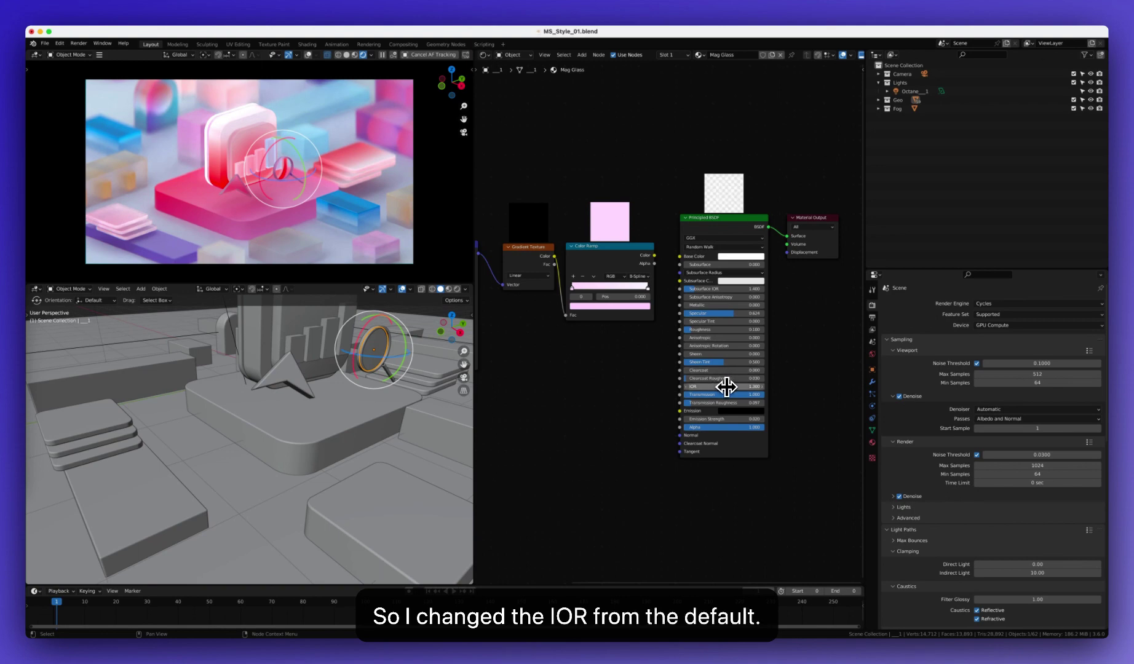
# - Set the Principled BSDF IOR of Mag Glass to 1.5
pyautogui.doubleClick(726, 386)
pyautogui.write('1.')
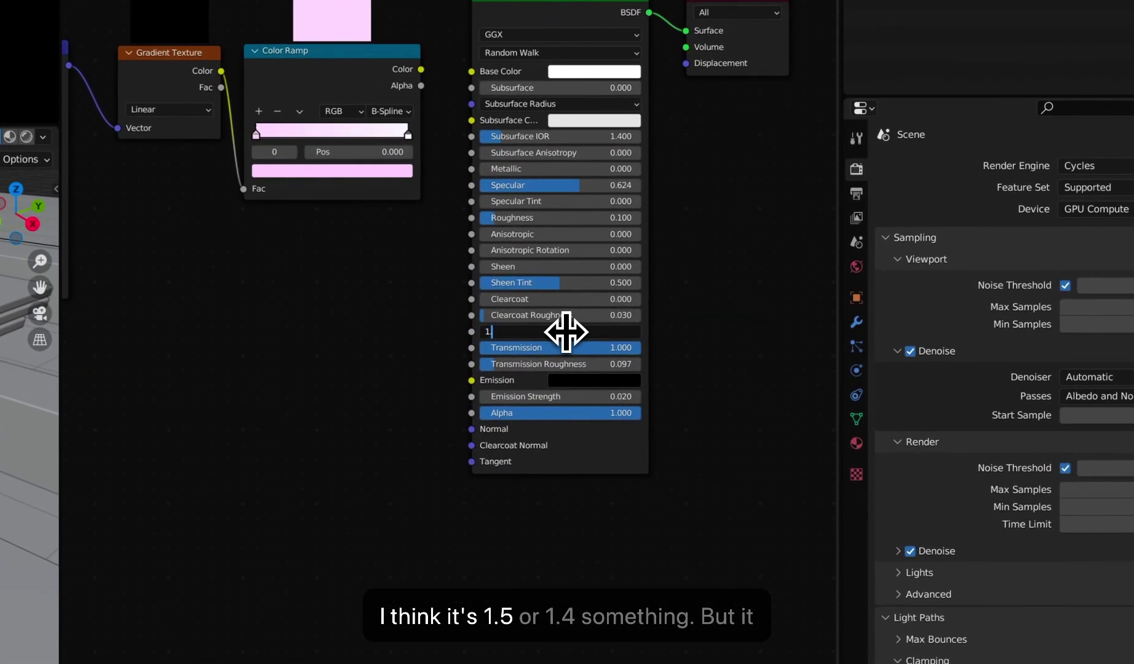
pyautogui.write('5')
pyautogui.press('Return')
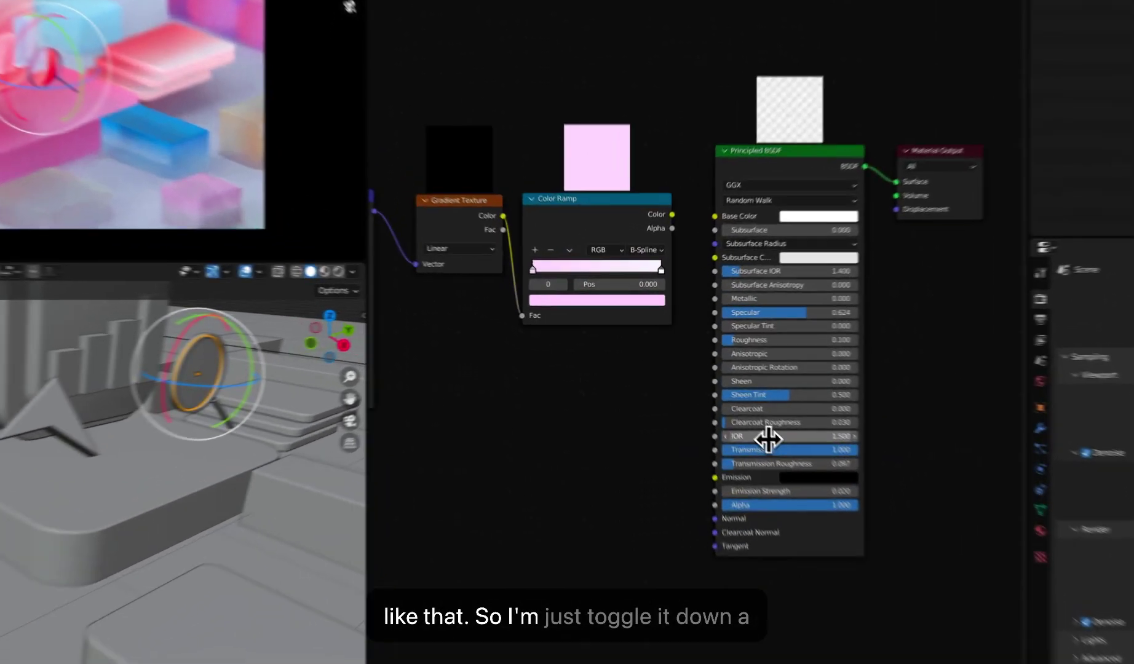
# - Lower the Mag Glass IOR to 1.3 and compare the refraction in the render
pyautogui.click(711, 387)
pyautogui.write('1.3')
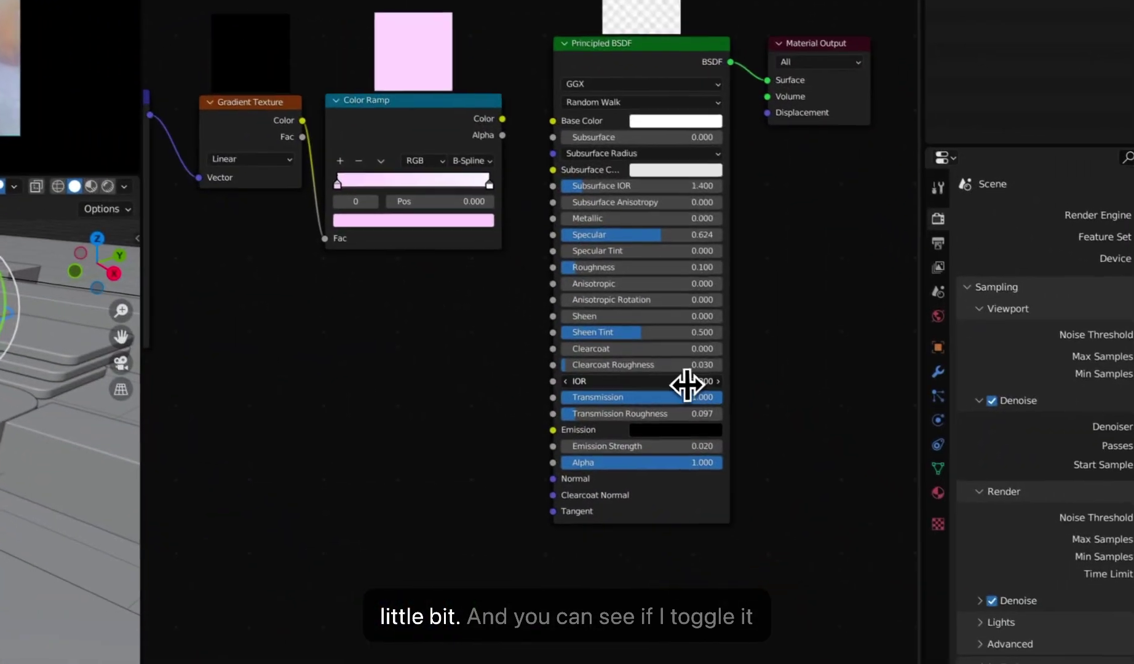
pyautogui.click(755, 430)
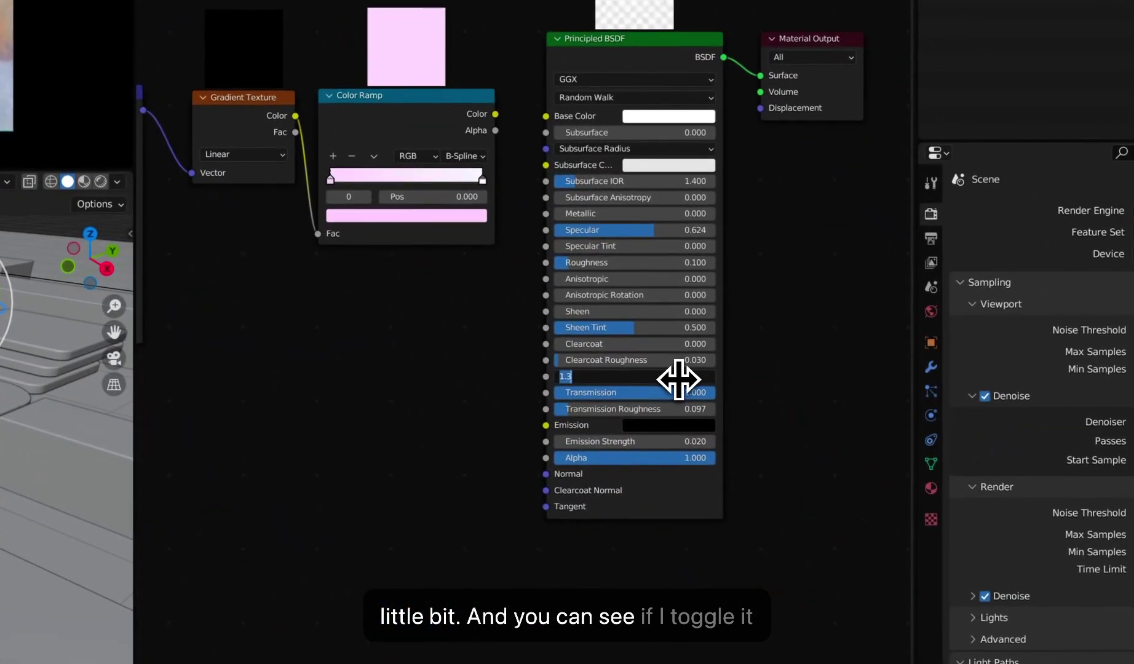
pyautogui.press('Return')
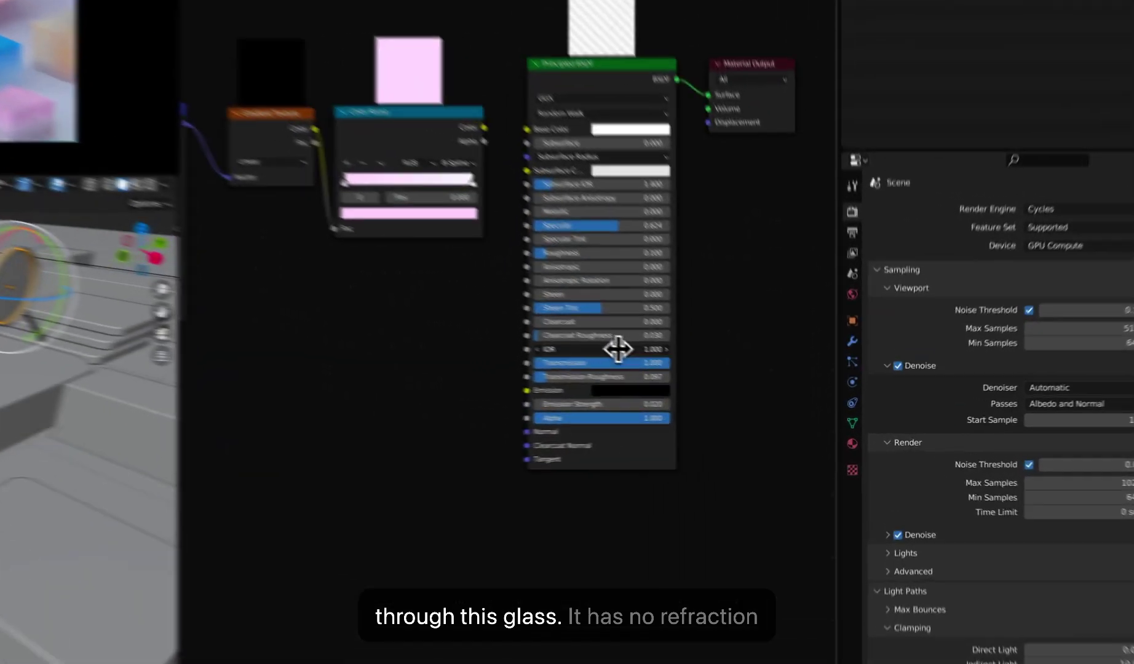
# - Try an IOR of 1.2, then go back to entering 1.3
pyautogui.click(738, 387)
pyautogui.write('1')
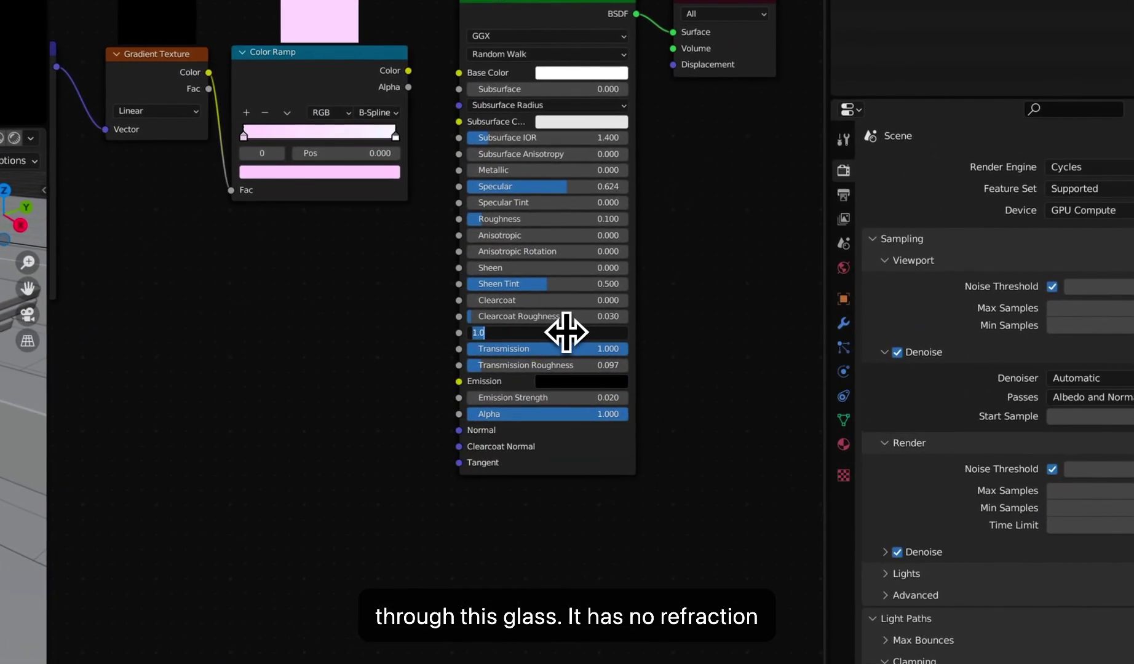
pyautogui.write('.2')
pyautogui.press('Return')
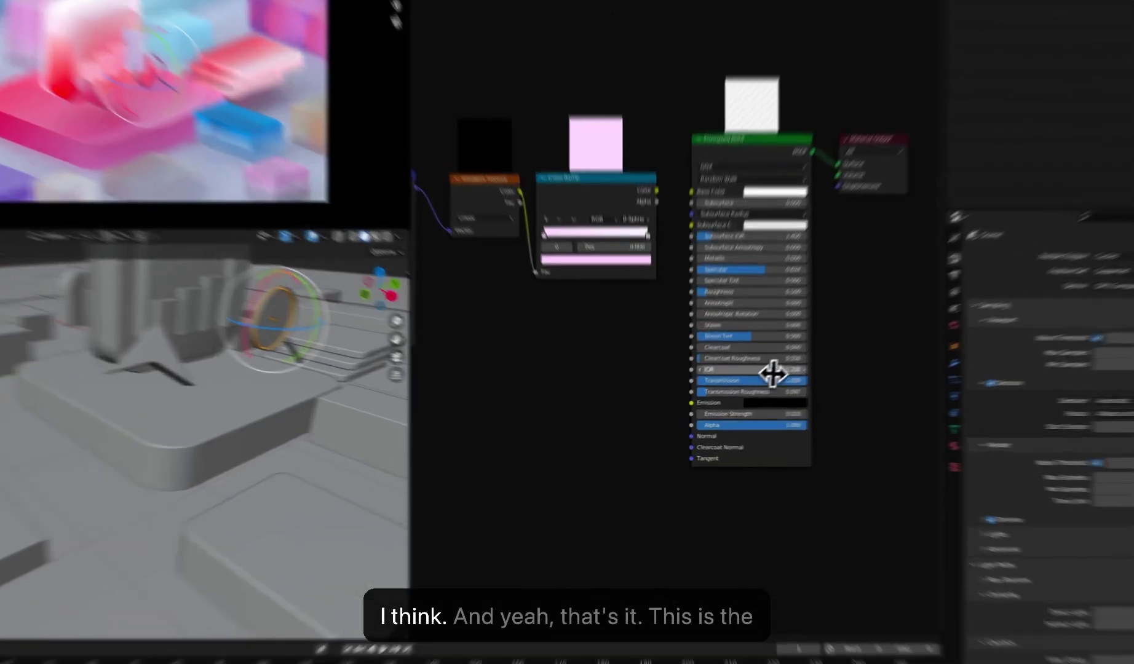
pyautogui.click(739, 384)
pyautogui.write('1.3')
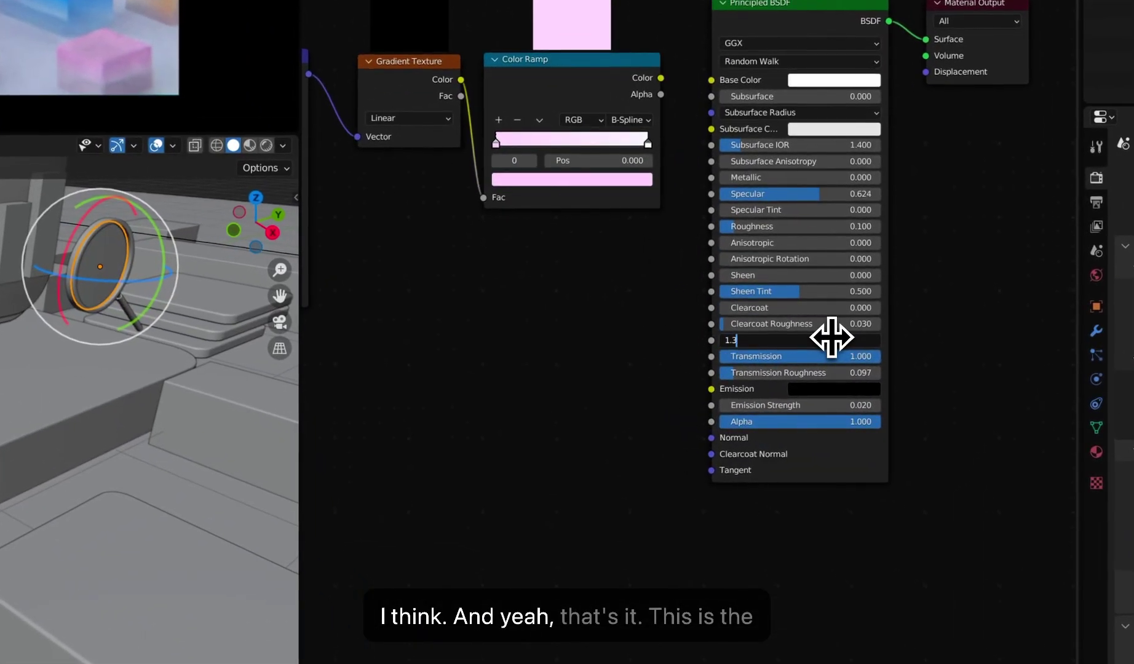